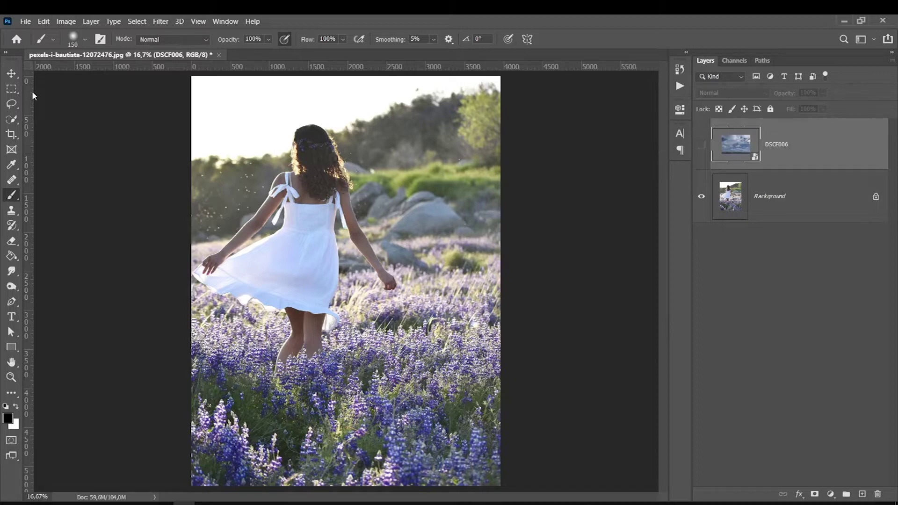
Step: Extend the canvas slightly beyond the photo's top and left edges with the Crop tool
click(11, 133)
key(ctrl+minus)
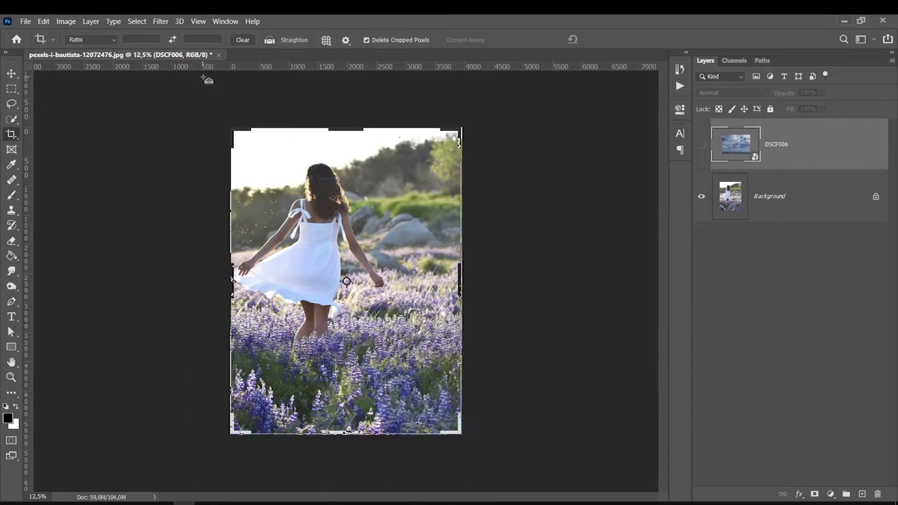
drag(229, 125, 224, 100)
key(Return)
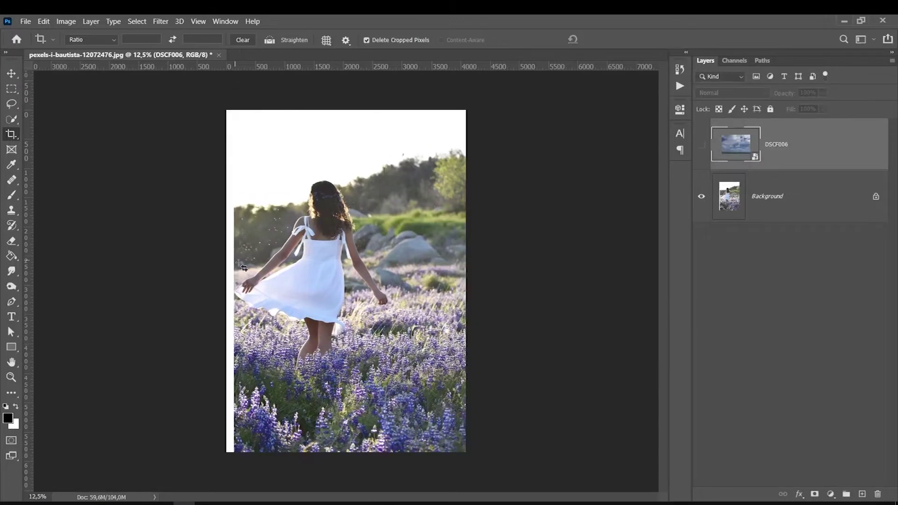
Step: Select the blank strip along the left edge of the Background layer and fill it with Content-Aware Fill
click(11, 89)
click(749, 198)
drag(226, 110, 235, 464)
click(44, 22)
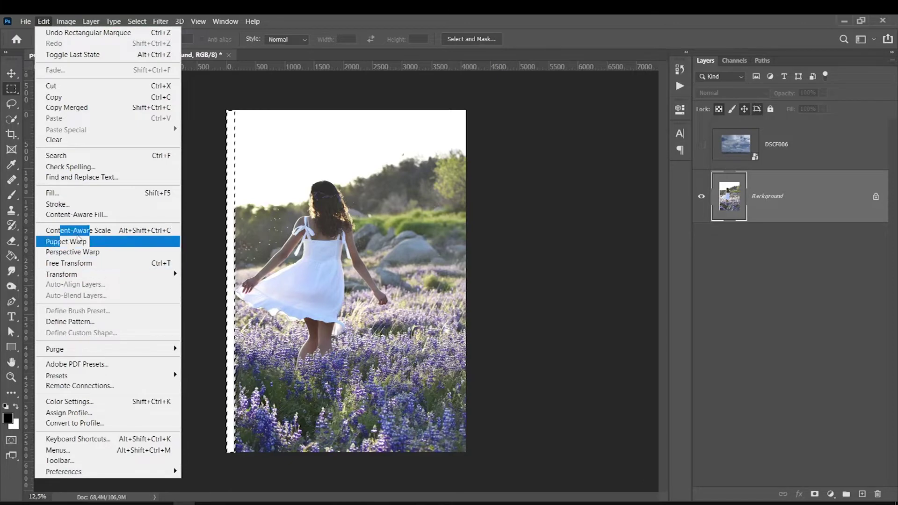
click(65, 214)
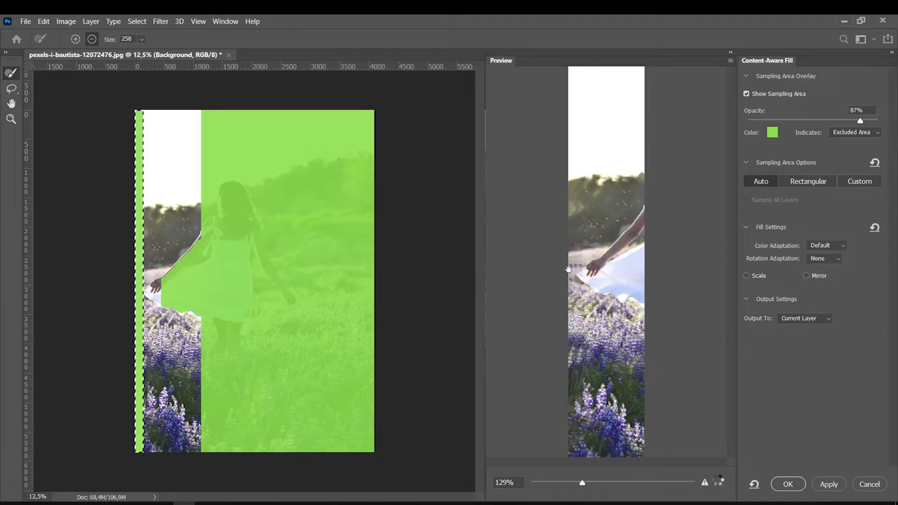
click(781, 485)
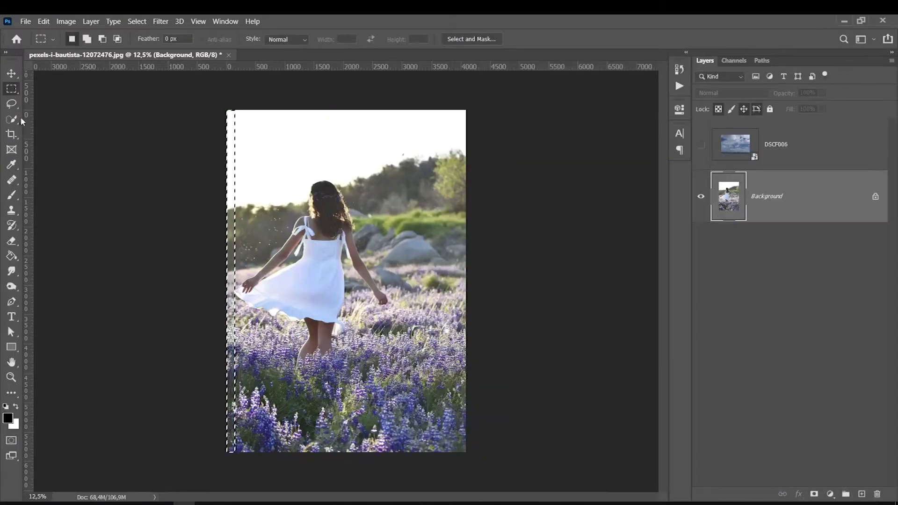
key(ctrl+d)
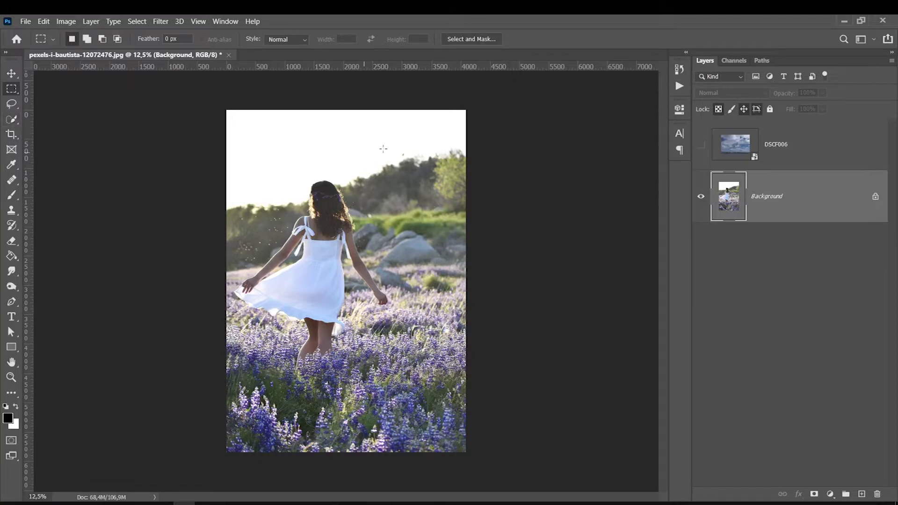
Step: Select the white sky with the Quick Selection tool and invert the selection to cover the woman and landscape
click(12, 121)
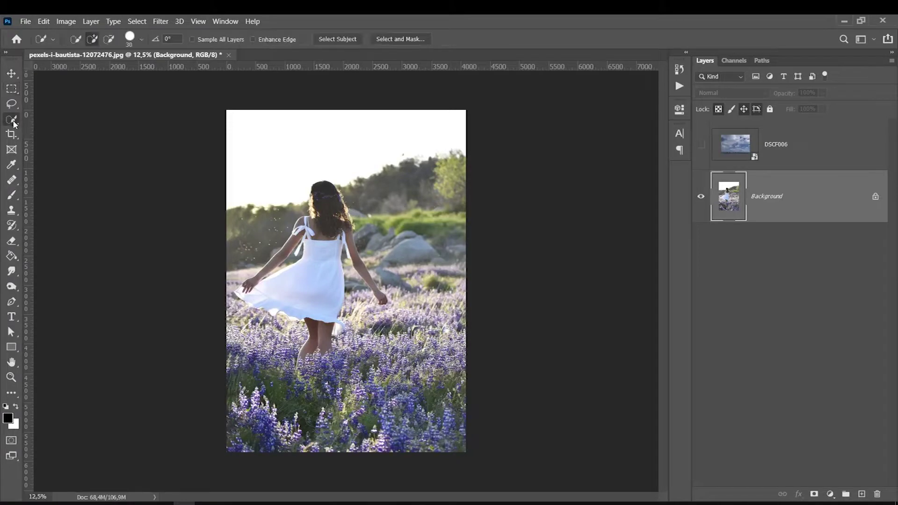
right_click(14, 124)
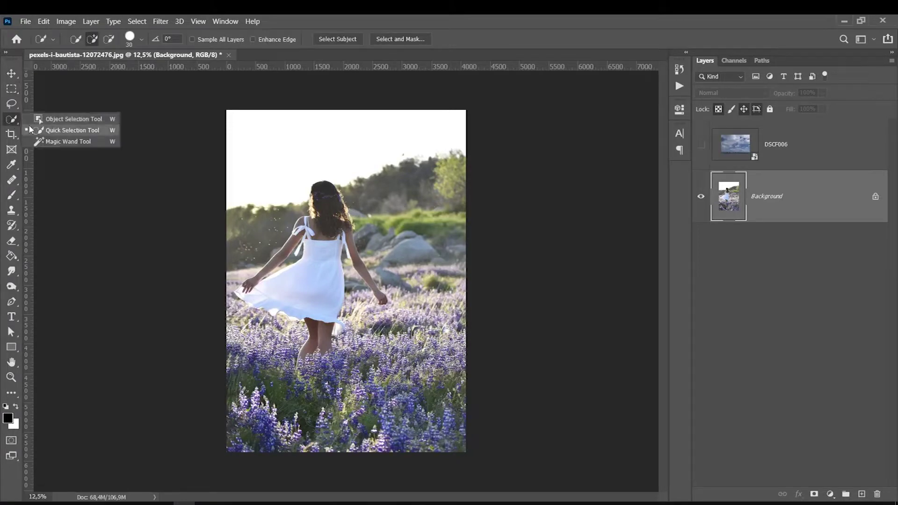
click(46, 132)
drag(447, 125, 259, 148)
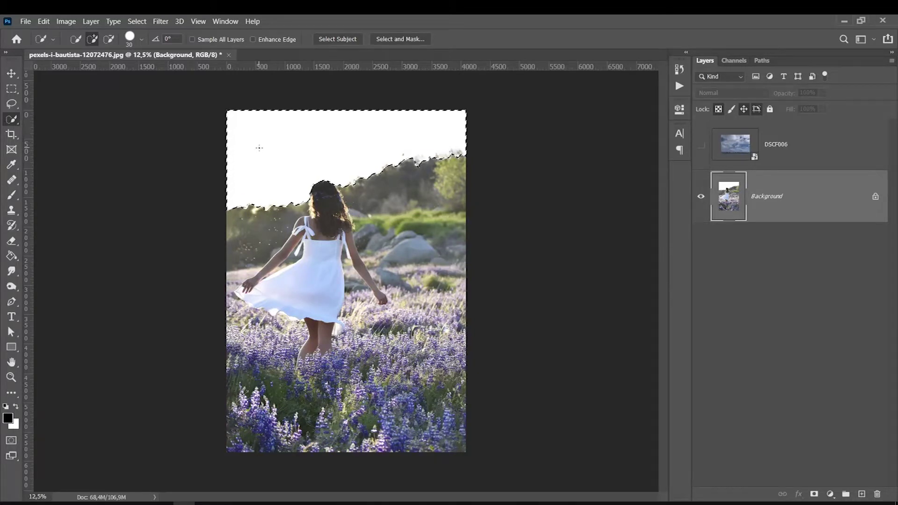
click(137, 21)
click(145, 65)
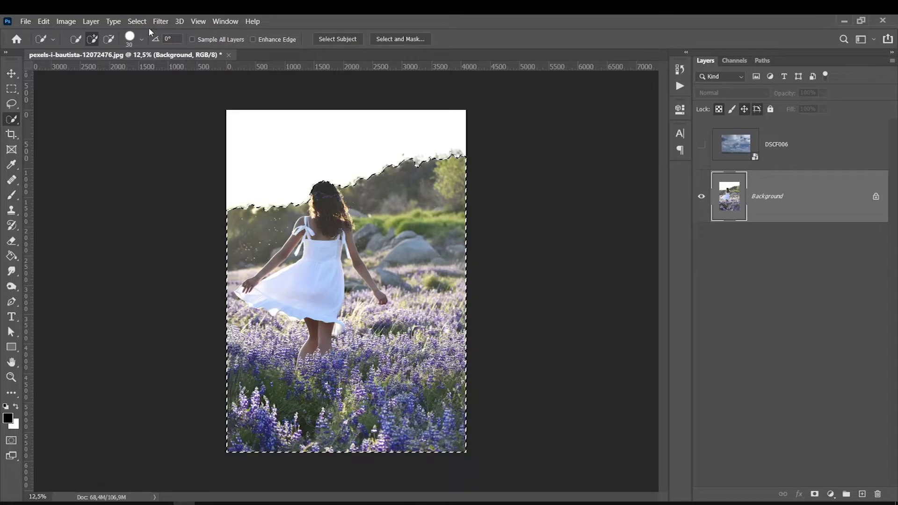
Step: Refine the selection edge along the horizon and hair with a size 175 brush, and apply it as a layer mask
click(137, 21)
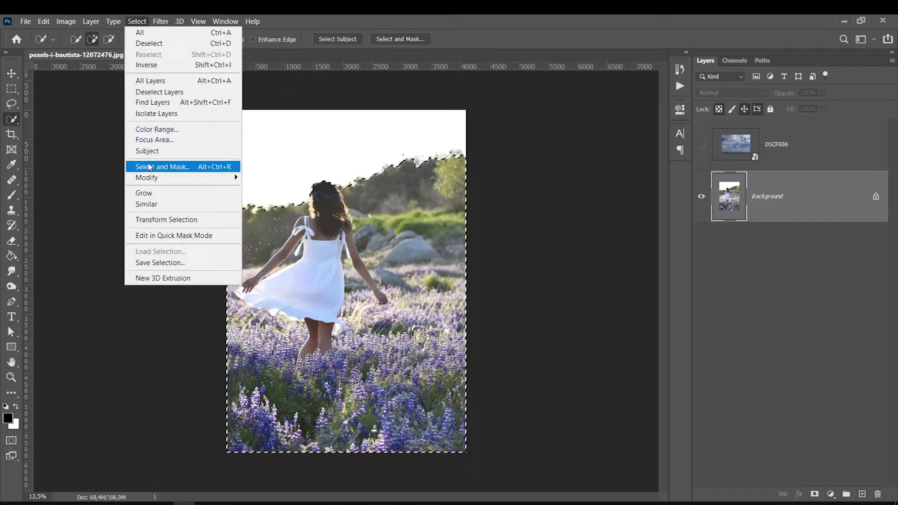
shift+click(196, 166)
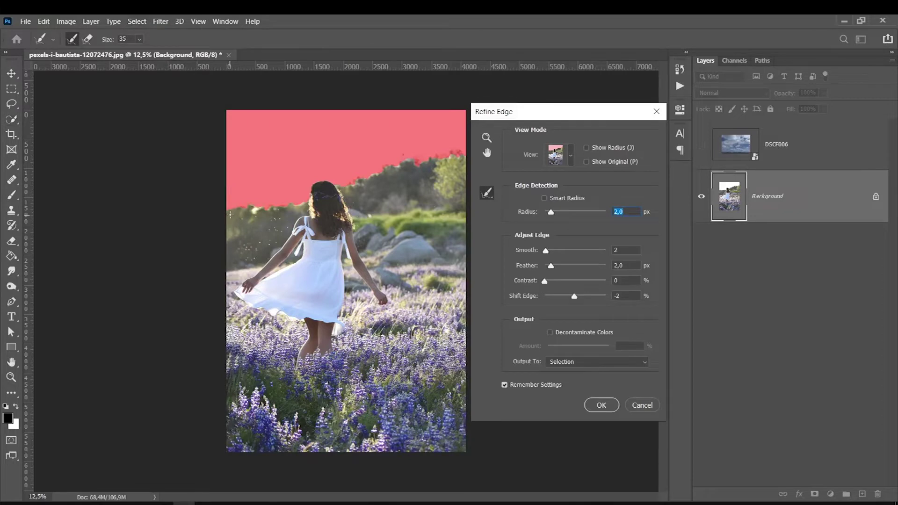
drag(490, 116, 521, 109)
key(bracketright)
key(bracketright)
key(bracketright)
mouse_move(231, 209)
mouse_down()
mouse_move(295, 206)
mouse_move(399, 161)
mouse_move(464, 154)
mouse_up()
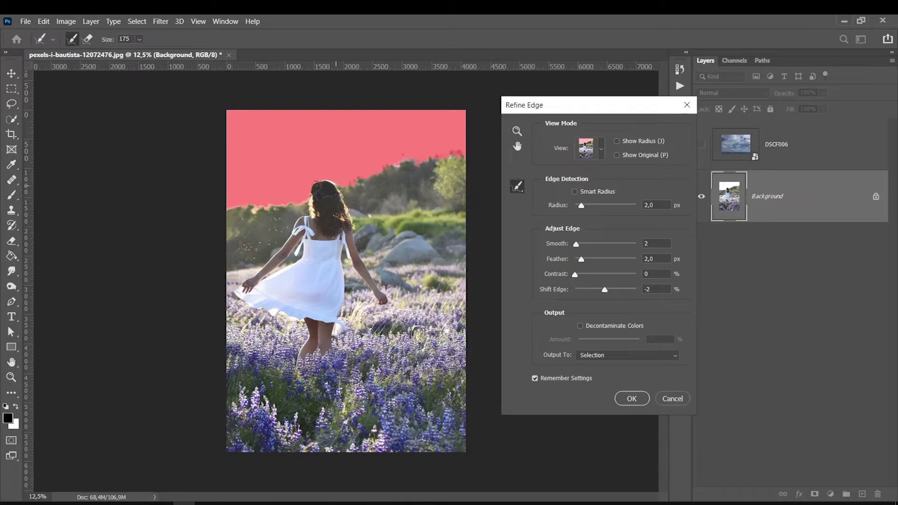
drag(229, 208, 308, 198)
click(622, 400)
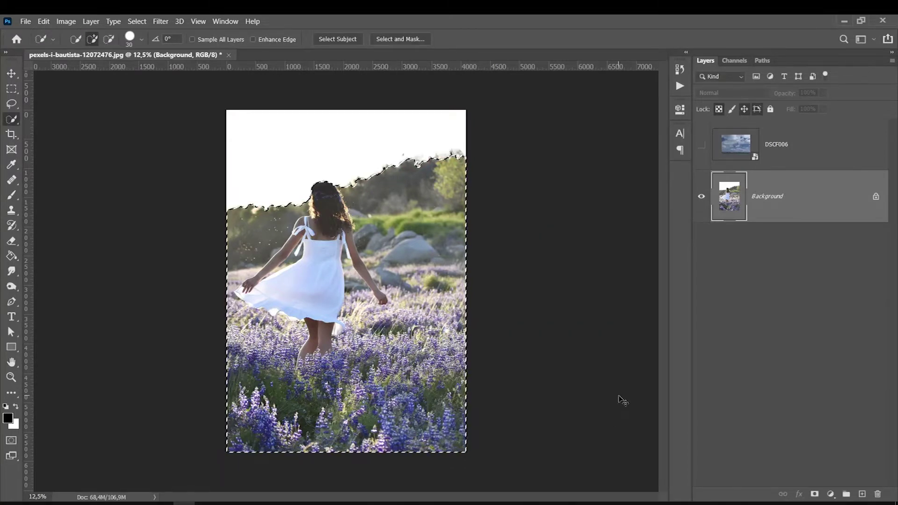
click(814, 494)
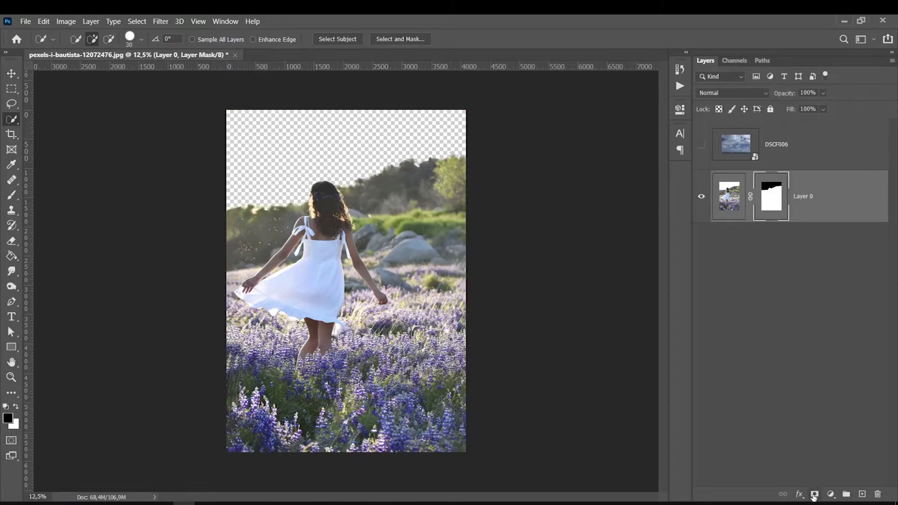
Step: Show the DSCF006 sky layer and move it below Layer 0
click(733, 146)
click(701, 145)
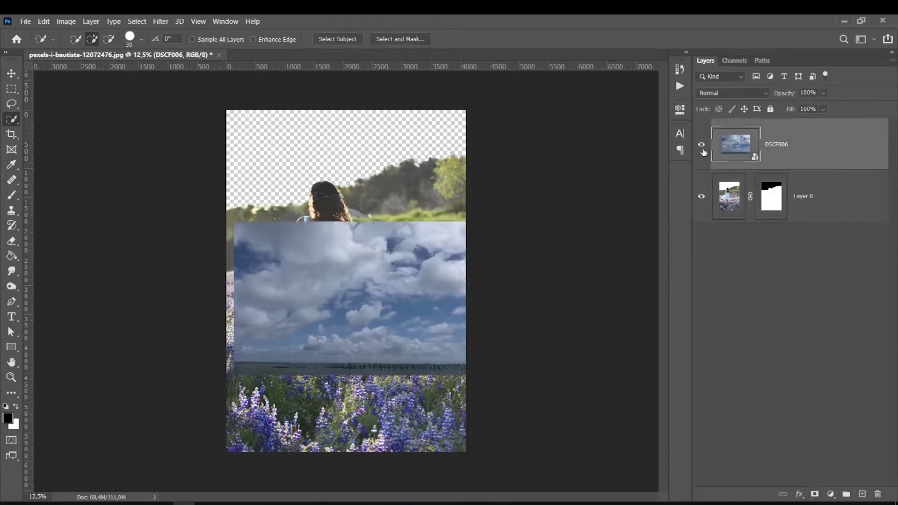
drag(747, 150, 724, 176)
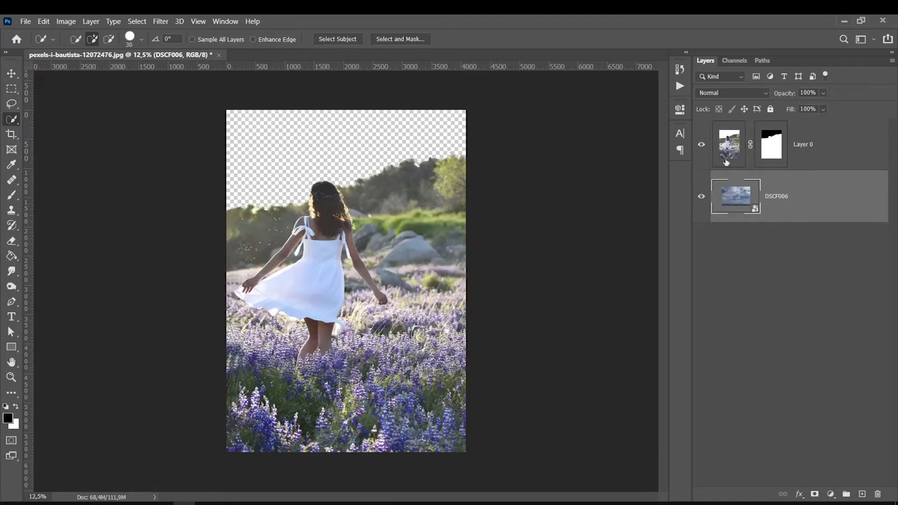
Step: Scale the DSCF006 sky layer to 72.62% and position it centred behind the hills
key(ctrl+t)
drag(280, 299, 269, 180)
drag(237, 200, 238, 197)
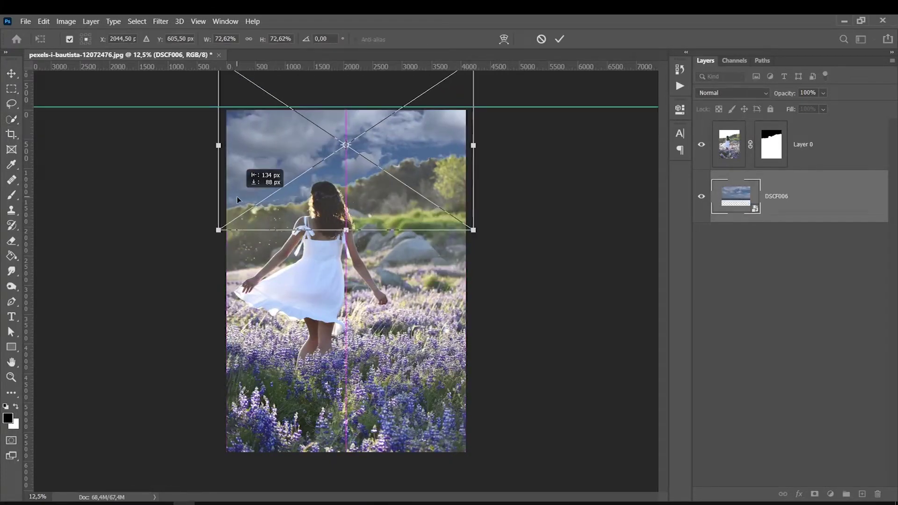
key(Return)
Step: Rasterize the DSCF006 sky layer and lighten it with a brightness adjustment
key(Return)
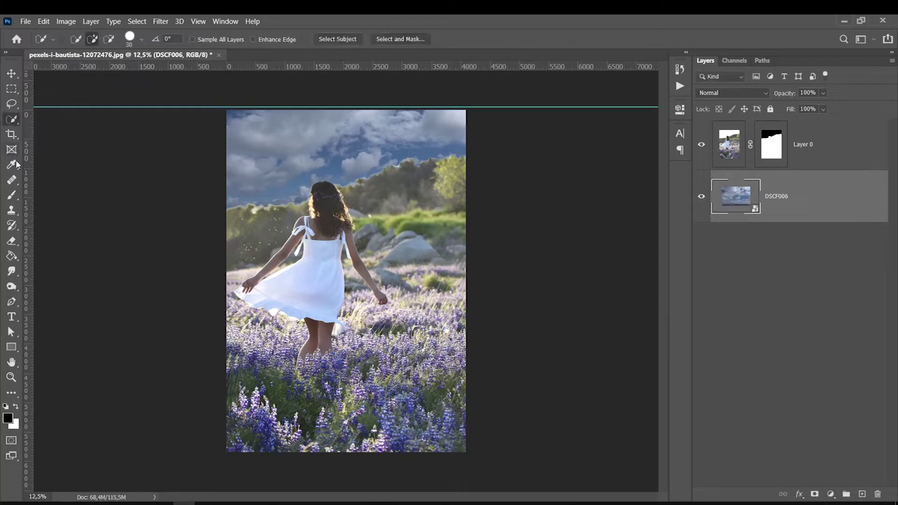
click(12, 241)
click(202, 118)
key(Return)
click(66, 22)
mouse_move(80, 48)
click(199, 48)
mouse_move(697, 207)
mouse_down()
mouse_move(714, 207)
mouse_move(700, 235)
mouse_up()
drag(714, 207, 722, 207)
key(Return)
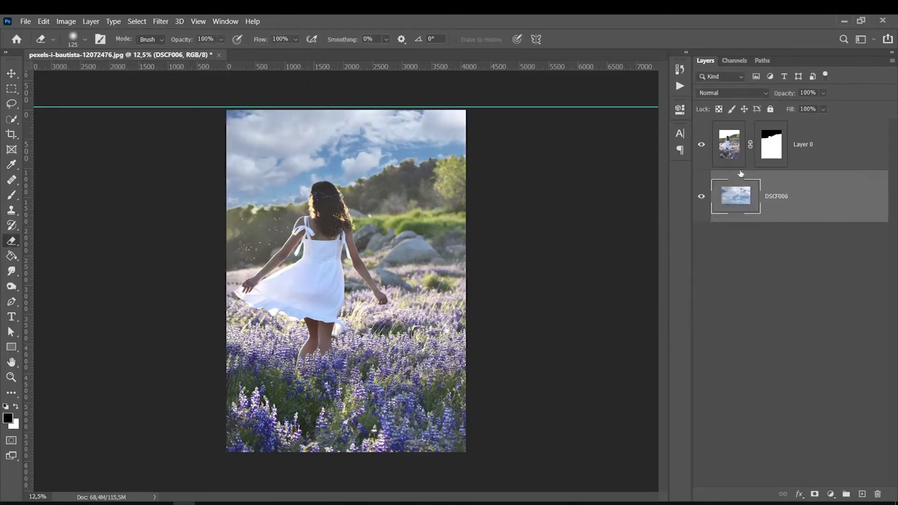
Step: Set the density of Layer 0's mask to 85%
double_click(771, 151)
drag(650, 185, 630, 186)
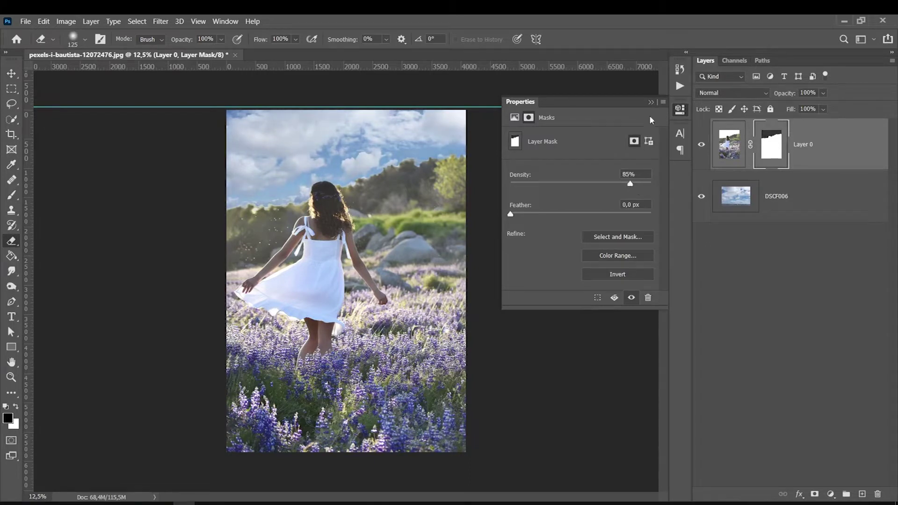
click(650, 102)
Step: Paint white on Layer 0's mask along the horizon with a soft brush at 22% opacity
click(12, 196)
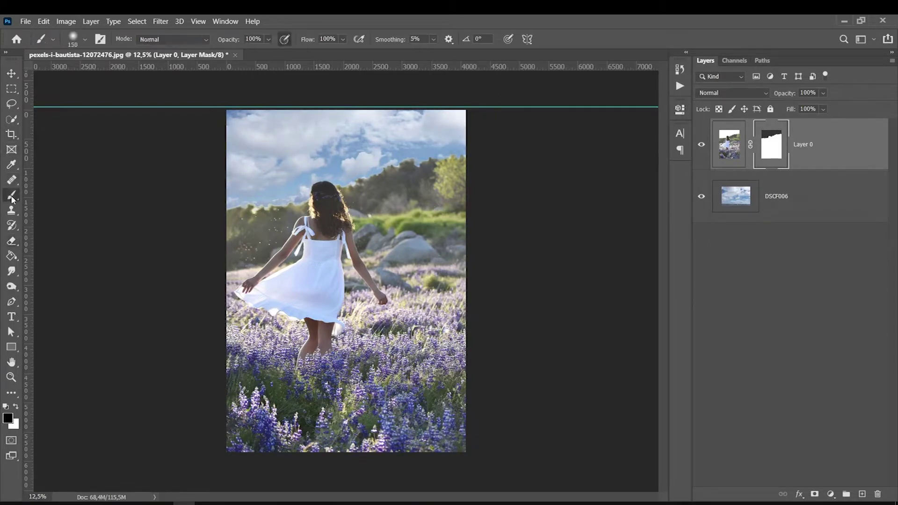
drag(269, 39, 240, 55)
key(bracketright)
key(bracketright)
key(bracketright)
key(bracketright)
key(bracketright)
key(bracketright)
key(bracketright)
key(bracketright)
key(bracketright)
key(bracketright)
key(bracketright)
key(bracketleft)
key(bracketleft)
double_click(766, 146)
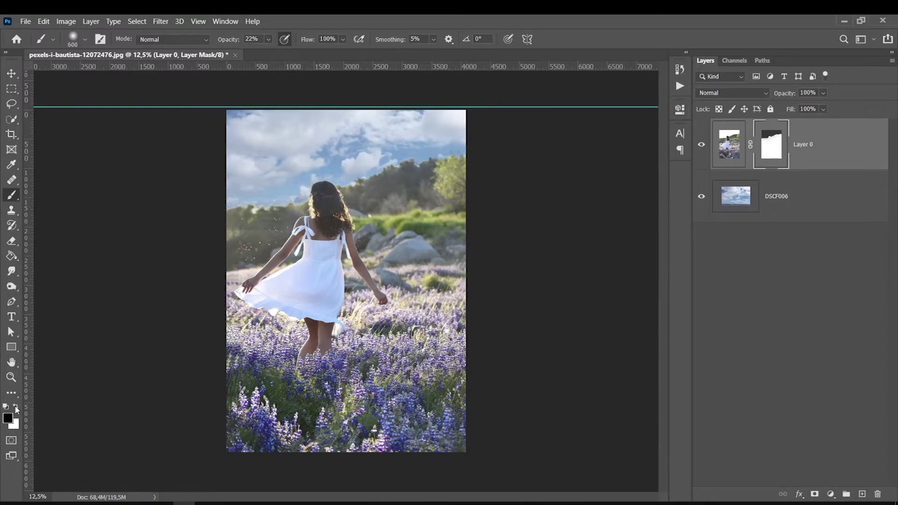
click(16, 408)
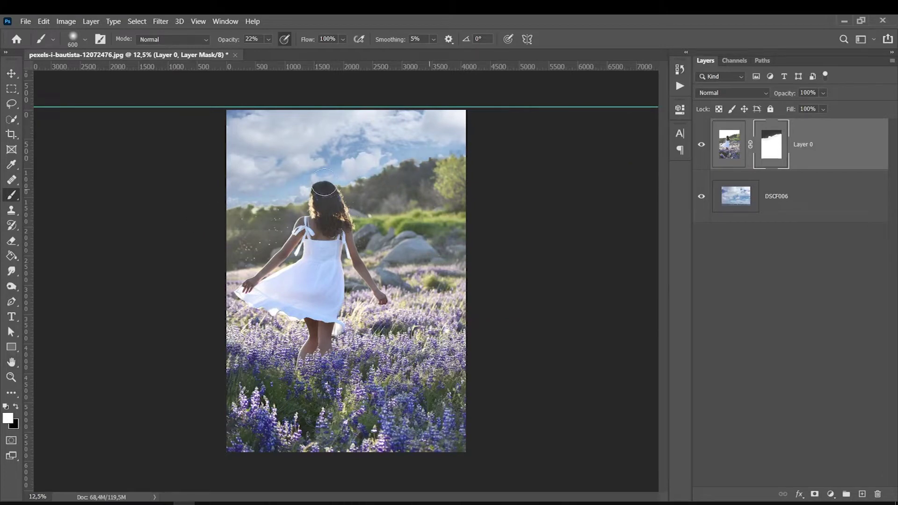
mouse_move(472, 144)
mouse_down()
mouse_move(344, 160)
mouse_move(244, 190)
mouse_move(292, 196)
mouse_move(369, 180)
mouse_move(289, 208)
mouse_move(254, 199)
mouse_move(280, 207)
mouse_move(252, 205)
mouse_move(308, 197)
mouse_move(268, 216)
mouse_move(289, 228)
mouse_move(208, 223)
mouse_up()
Step: Soften the sky blend on Layer 0's mask with a size 1000 brush at 15% opacity, and hide the guides
key(])
key(bracketright)
key(bracketright)
key(bracketright)
key(1)
key(5)
shift+click(771, 145)
shift+click(771, 145)
shift+click(772, 146)
shift+click(772, 146)
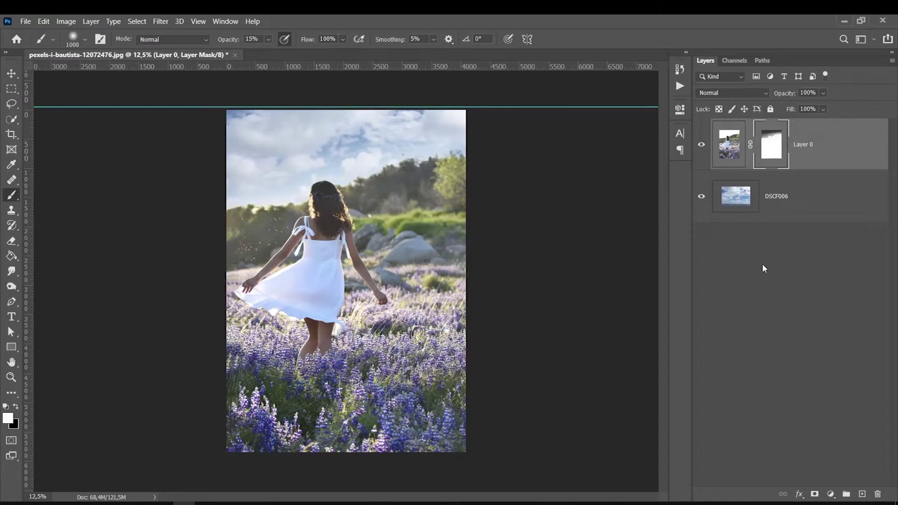
key(ctrl+h)
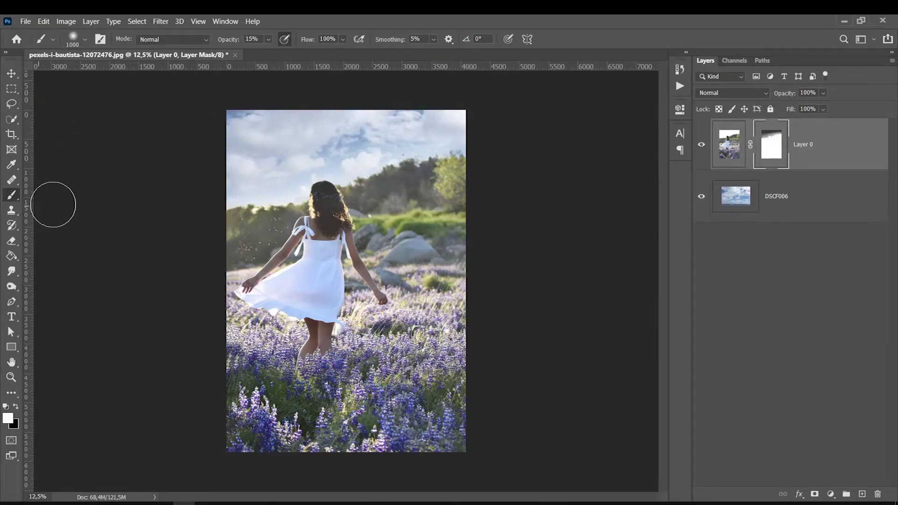
Step: Lasso a lupine flower in the lower left of the photo and copy it from Layer 0 to a new layer
click(11, 104)
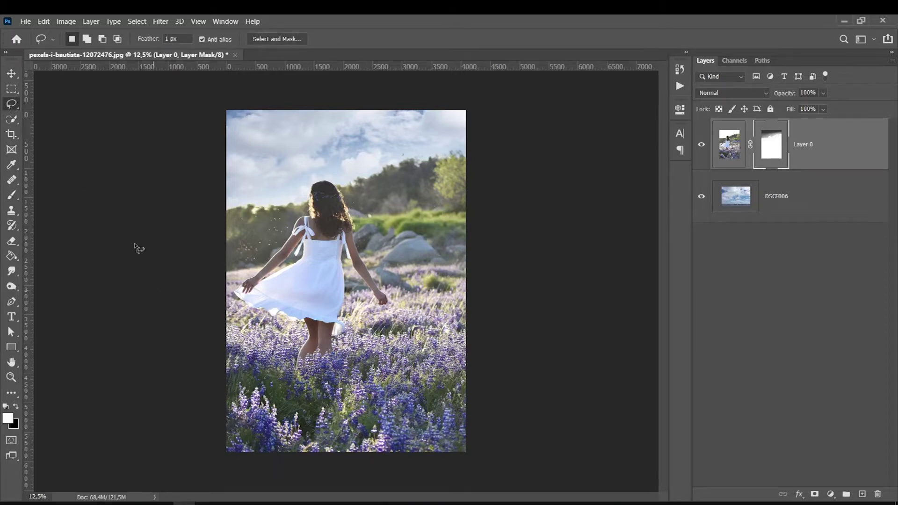
mouse_move(248, 411)
mouse_down()
mouse_move(255, 385)
mouse_move(266, 411)
mouse_move(251, 425)
mouse_up()
click(728, 148)
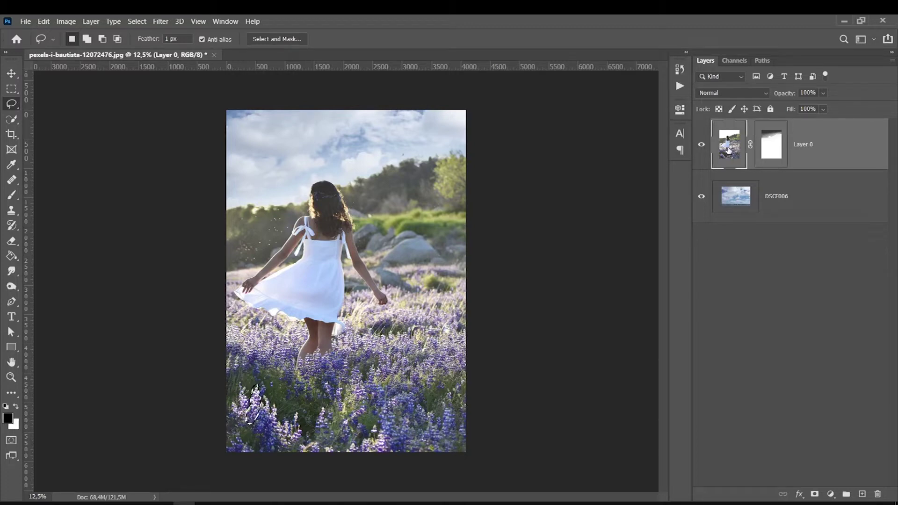
key(ctrl+j)
Step: Enlarge the copied flower and place it over the right side of the woman's dress
key(ctrl+t)
mouse_move(263, 384)
mouse_down()
mouse_move(324, 312)
mouse_move(296, 363)
mouse_move(368, 323)
mouse_move(328, 317)
mouse_up()
key(Return)
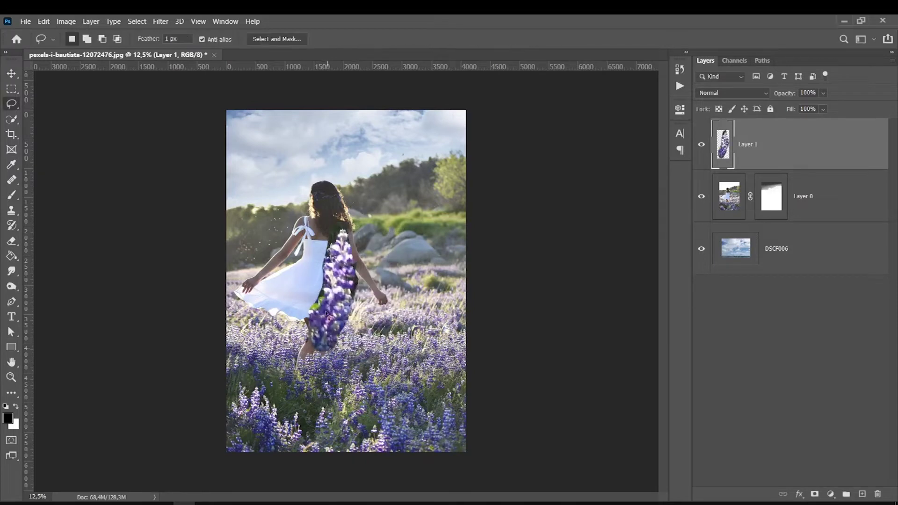
Step: Load the copied flower's outline as a selection and refine its edges with the Refine Edge brush
ctrl+click(723, 145)
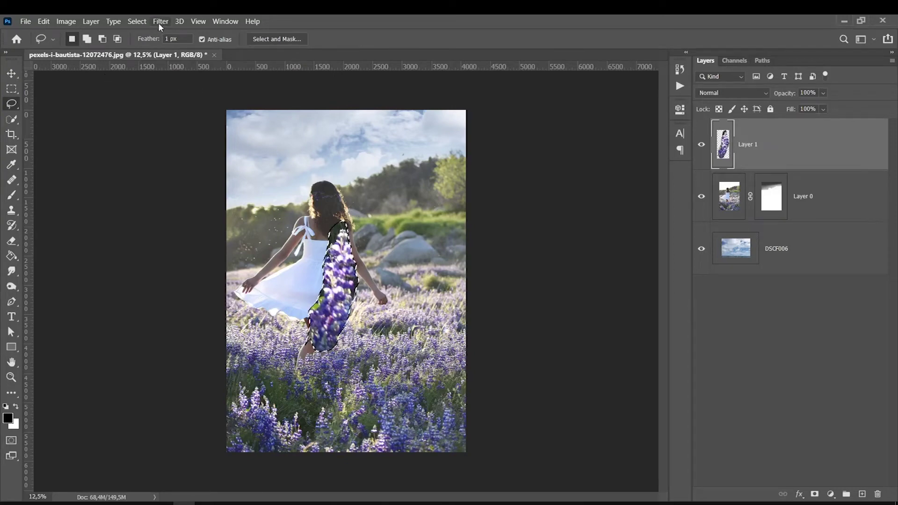
click(136, 22)
shift+click(153, 167)
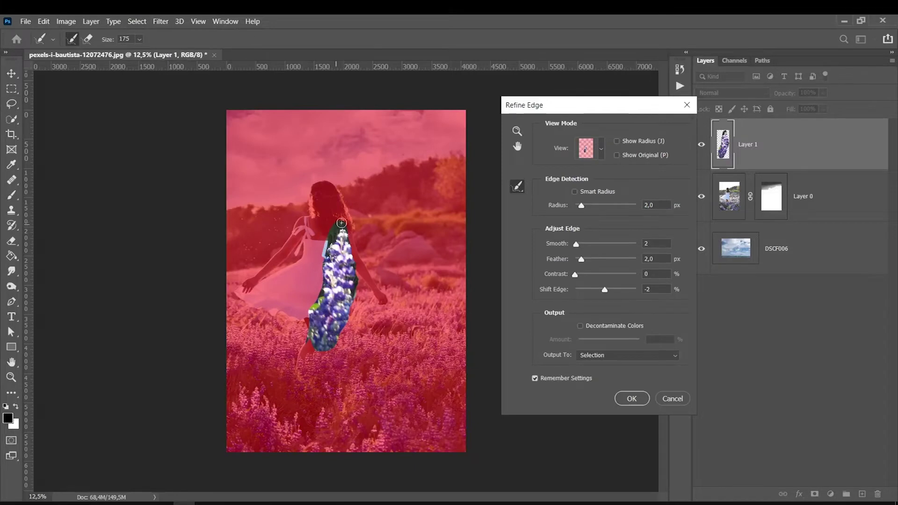
mouse_move(354, 274)
mouse_down()
mouse_move(348, 315)
mouse_move(314, 301)
mouse_move(327, 260)
mouse_up()
click(632, 399)
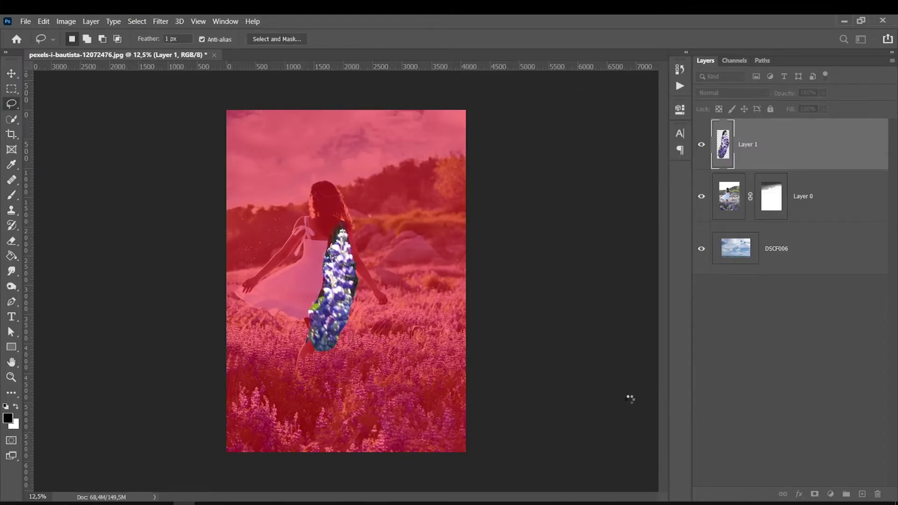
Step: Invert the selection to trim the fringe around the copied flower, and deselect
key(ctrl+shift+i)
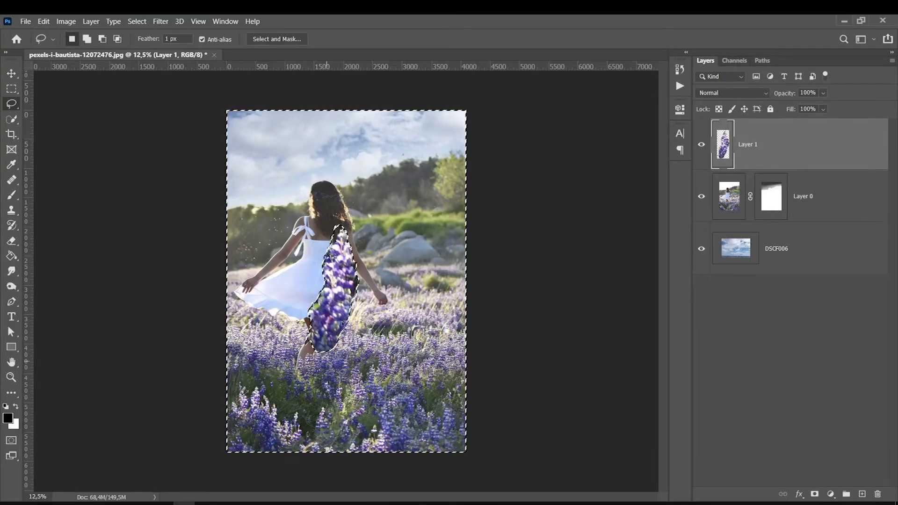
click(135, 22)
click(179, 44)
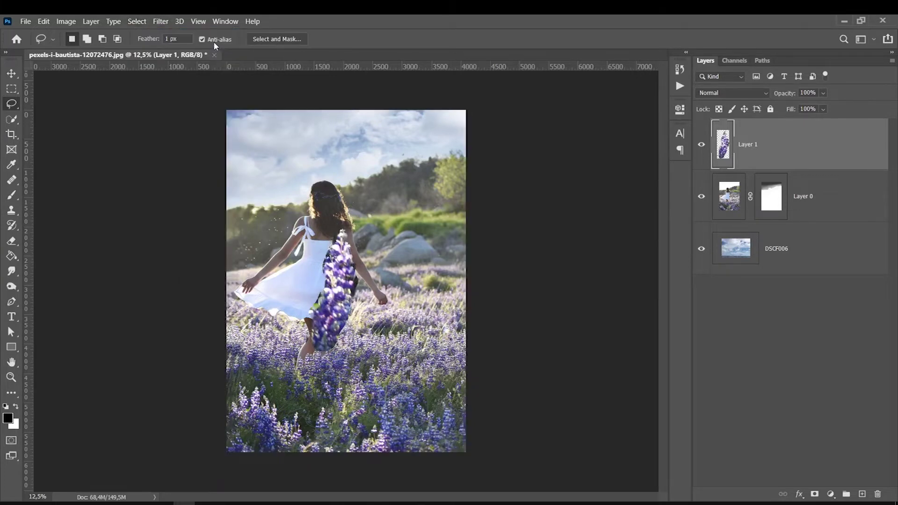
Step: Move the enlarged flower off the dress into the lower-left part of the field and tilt it slightly
click(709, 93)
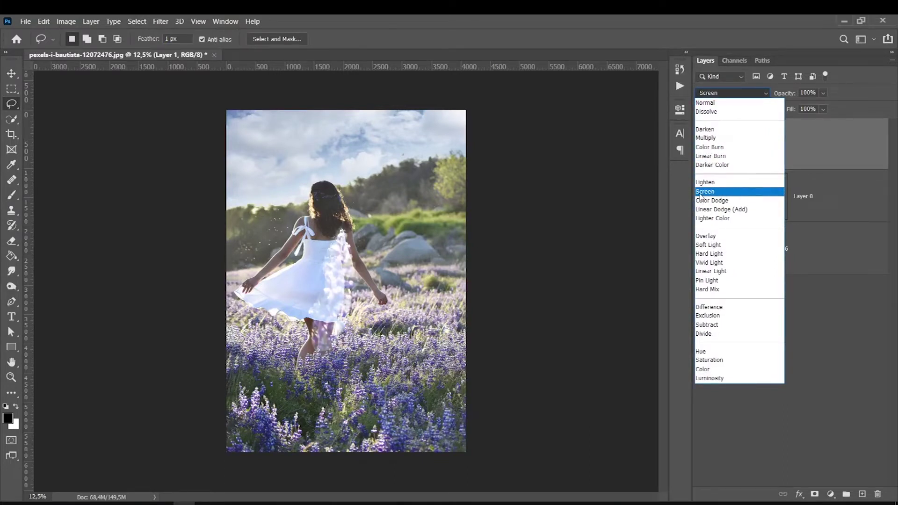
click(812, 135)
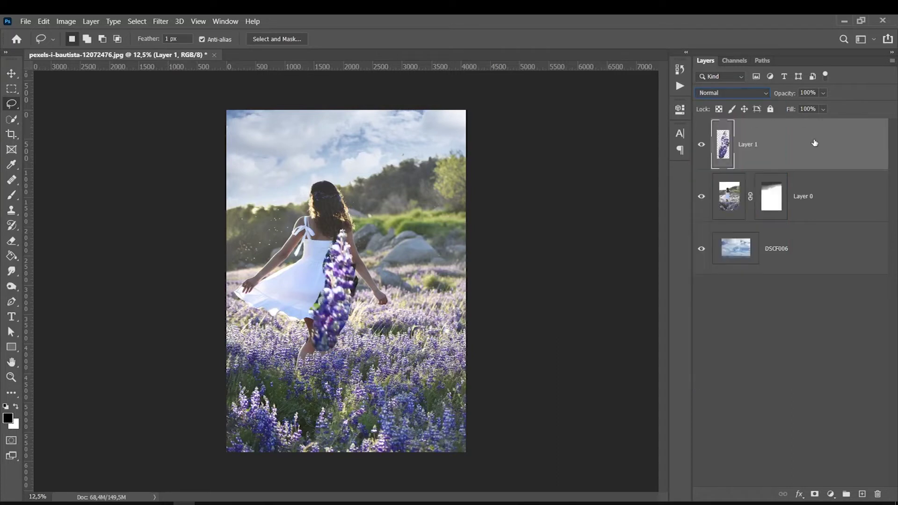
key(ctrl+t)
drag(325, 307, 258, 445)
drag(198, 351, 205, 347)
mouse_move(236, 442)
mouse_down()
mouse_move(246, 442)
mouse_move(205, 405)
mouse_move(230, 428)
mouse_up()
key(Return)
key(l)
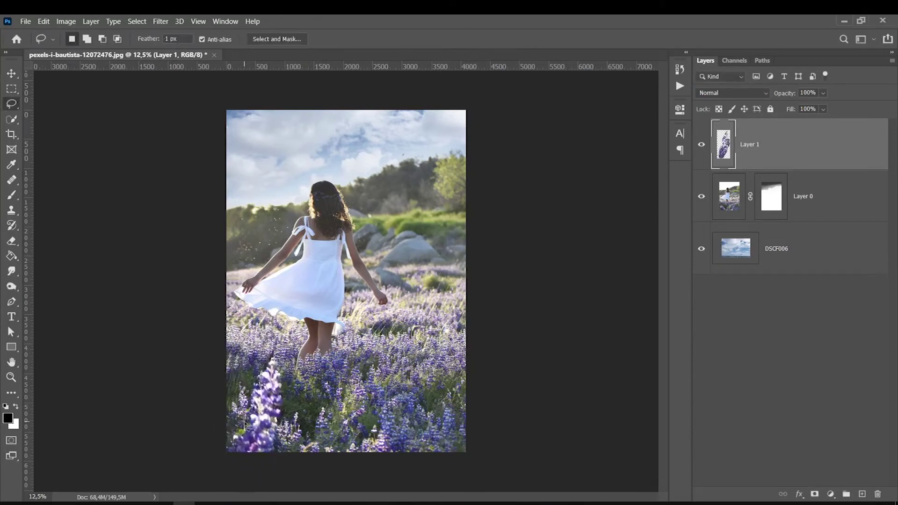
Step: Duplicate the flower and place the copy in the lower-right part of the field, resized and rotated upright
key(ctrl+j)
key(ctrl+t)
drag(271, 394, 403, 394)
drag(307, 316, 283, 342)
mouse_move(388, 414)
mouse_down()
mouse_move(424, 377)
mouse_move(450, 371)
mouse_up()
key(Return)
Step: Duplicate the flower again, scaled to about 83% and rotated about 15°, beside the right flower, and move its layer beneath the other flower layers
key(ctrl+j)
key(ctrl+t)
drag(446, 453, 436, 454)
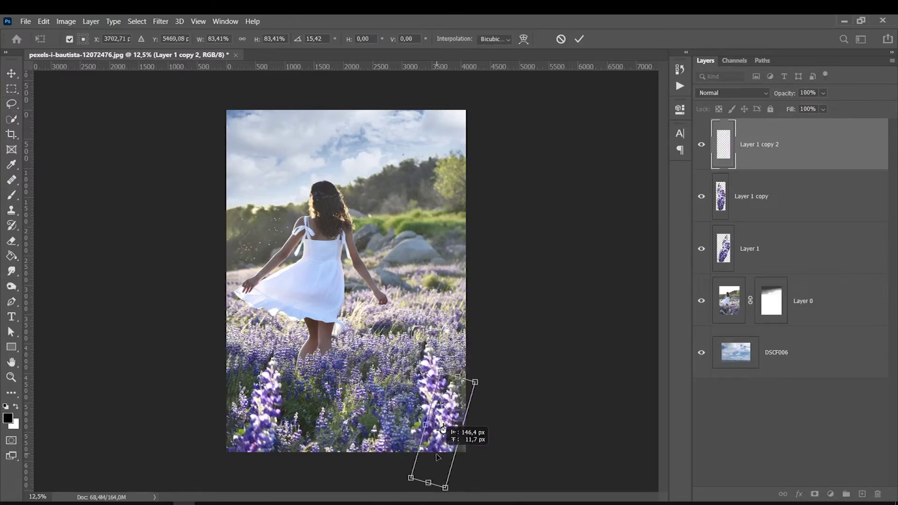
key(Return)
drag(726, 145, 726, 257)
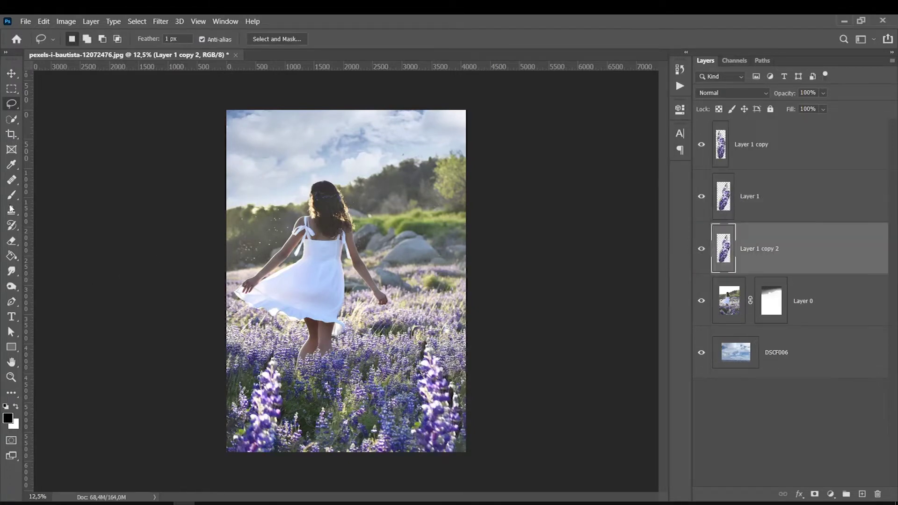
Step: Merge the three flower layers into one and erase the stray dark fringe around the flowers
click(11, 241)
click(722, 152)
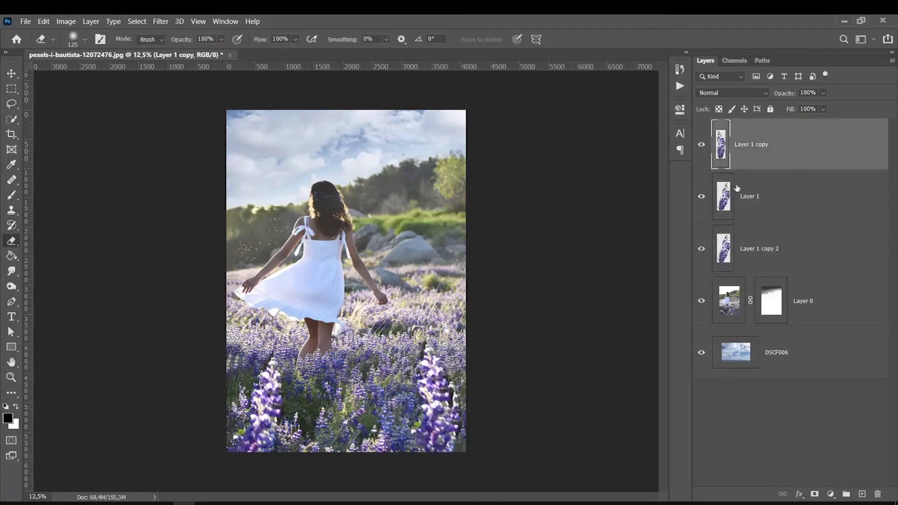
click(736, 189)
click(720, 152)
click(747, 250)
click(750, 158)
key(ctrl+e)
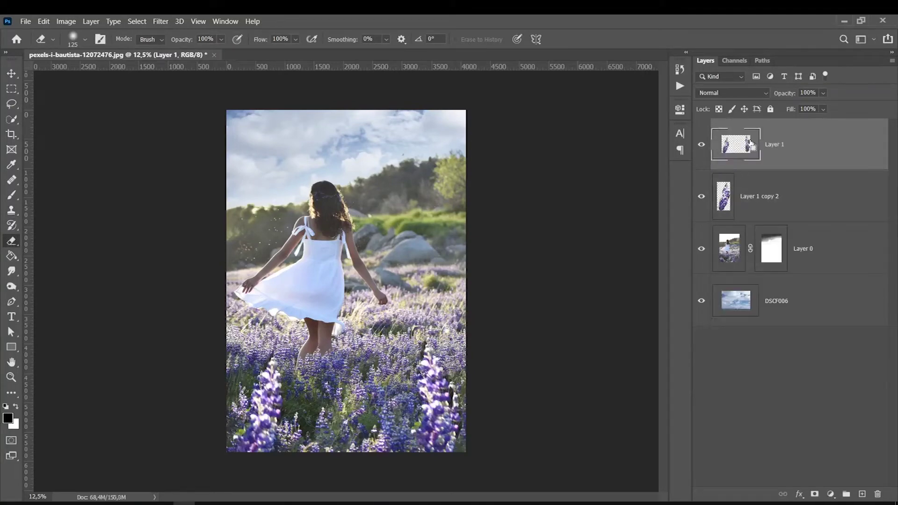
key(ctrl+e)
key(bracketright)
key(bracketright)
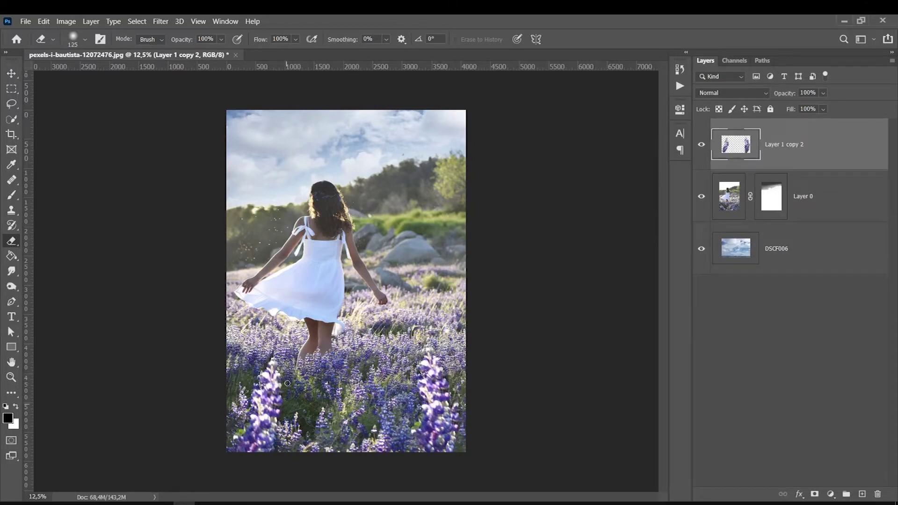
Step: Apply a Gaussian Blur with a radius of 15.3 pixels to the merged flower layer
click(158, 21)
mouse_move(171, 148)
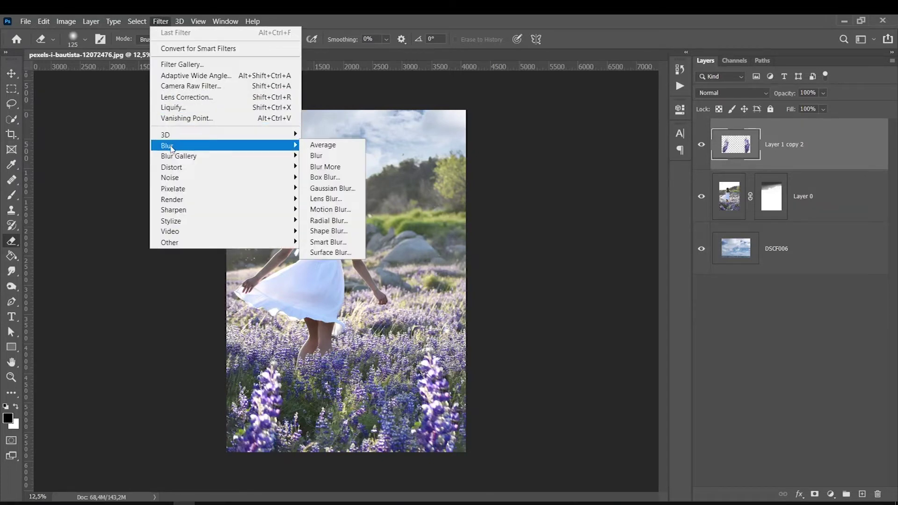
click(332, 188)
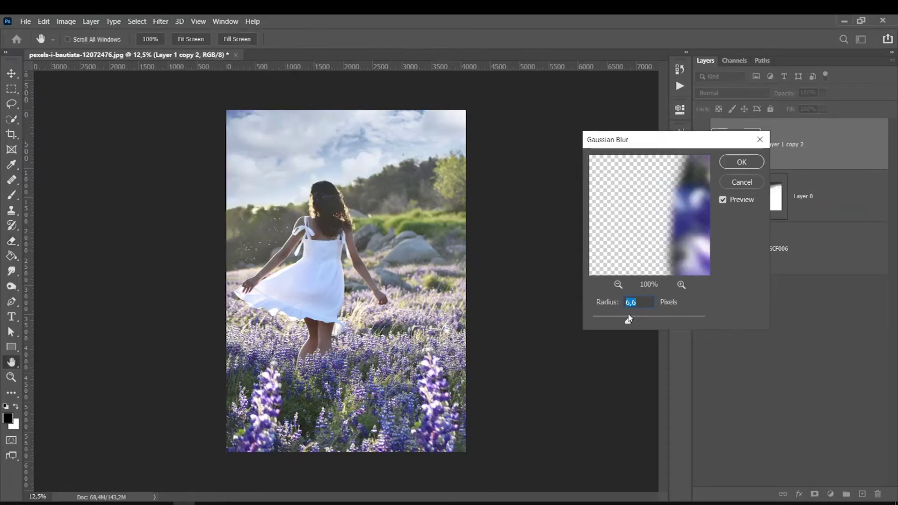
drag(627, 318, 641, 324)
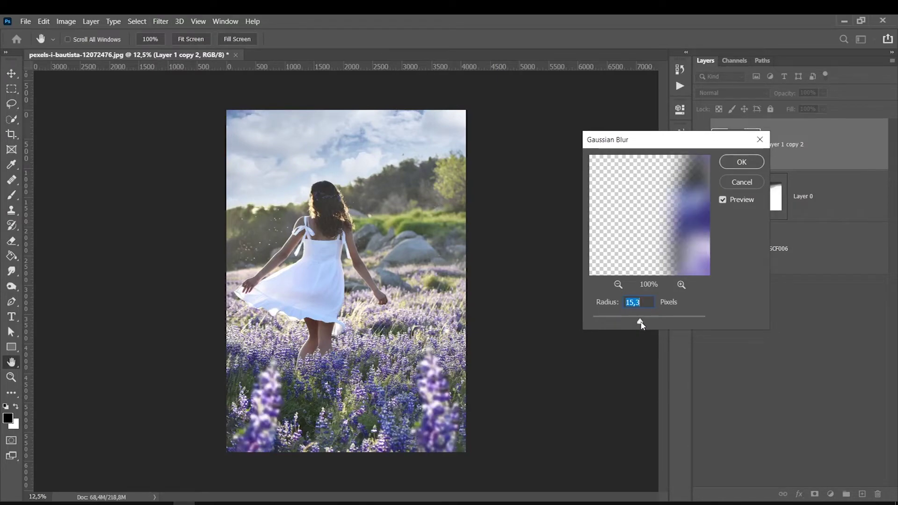
key(Return)
key(e)
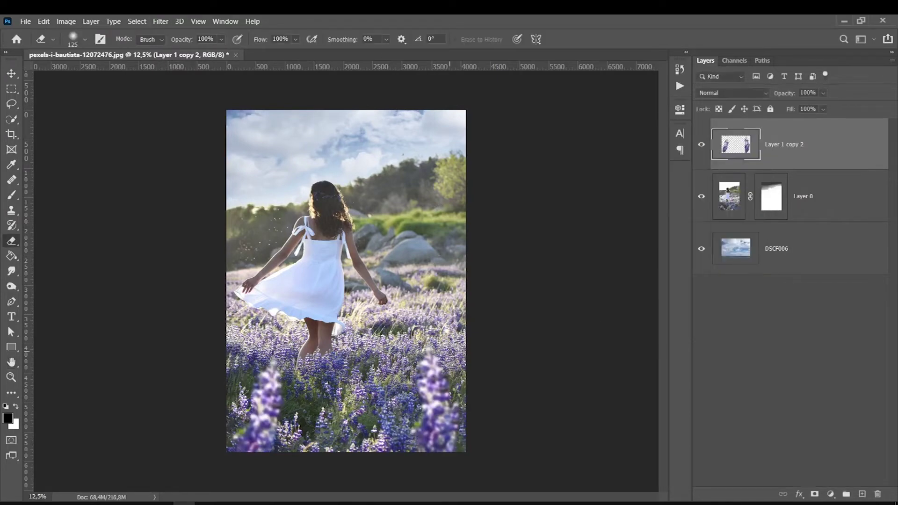
Step: Split the Blend If dark sliders of the blurred flower layer, taking This Layer to about 148 and Underlying Layer to about 40
double_click(789, 165)
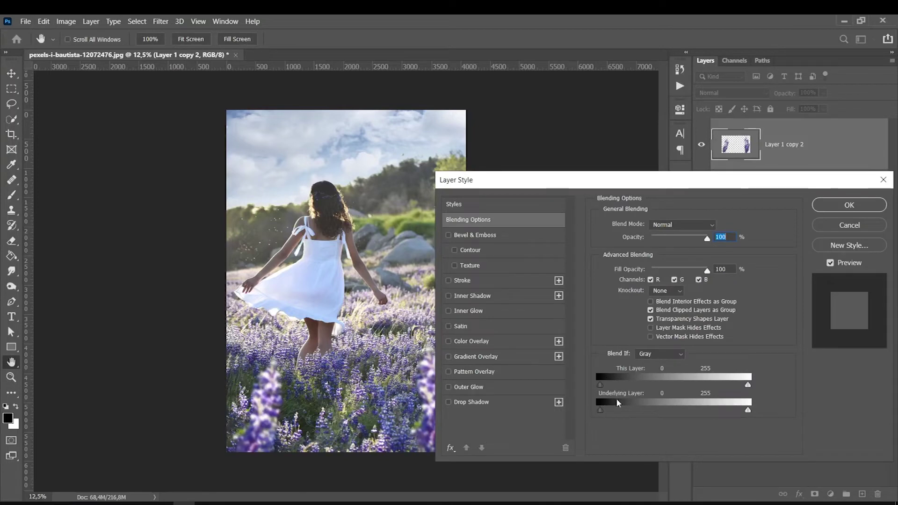
drag(600, 410, 676, 390)
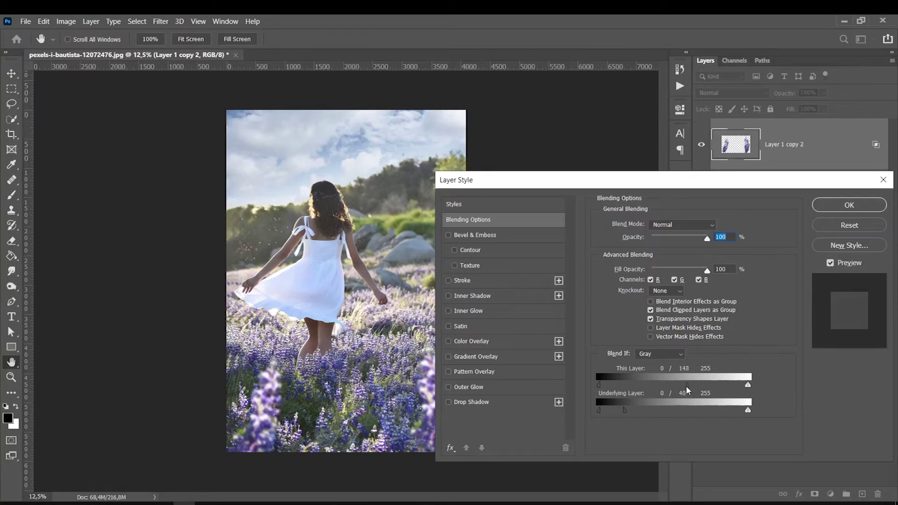
click(850, 206)
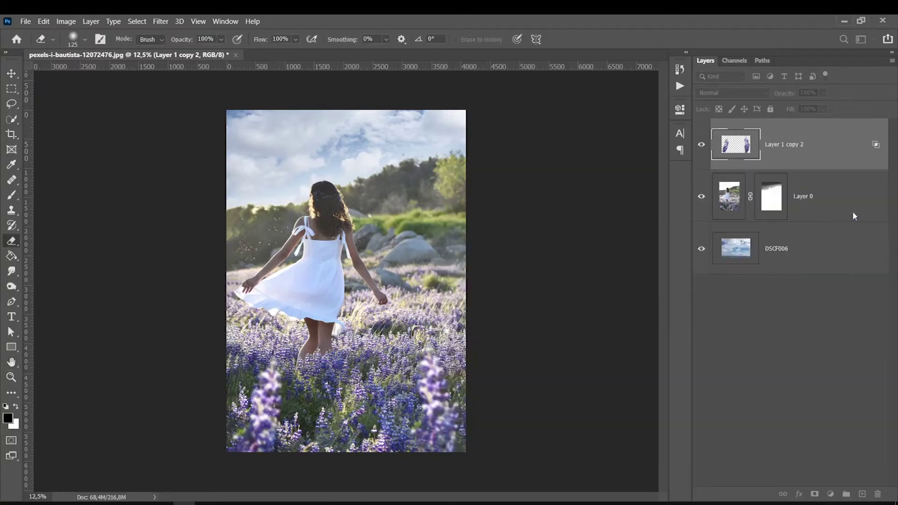
Step: Duplicate the blurred flowers, shrink and rotate the copy between the two large flowers, and move it beneath the original flower layer
key(ctrl+j)
key(ctrl+t)
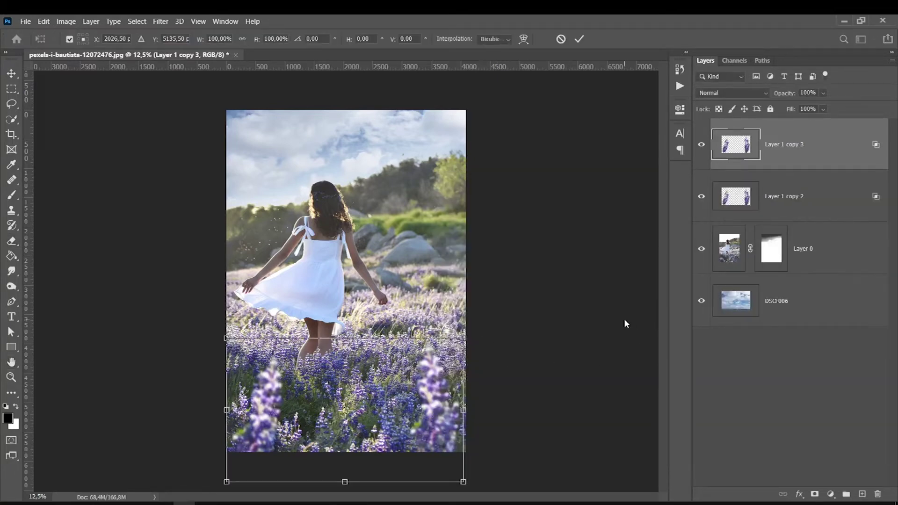
drag(226, 338, 315, 414)
drag(357, 444, 309, 452)
drag(218, 386, 208, 411)
drag(305, 450, 313, 456)
drag(226, 393, 236, 376)
key(Return)
key(Return)
key(e)
drag(729, 145, 724, 201)
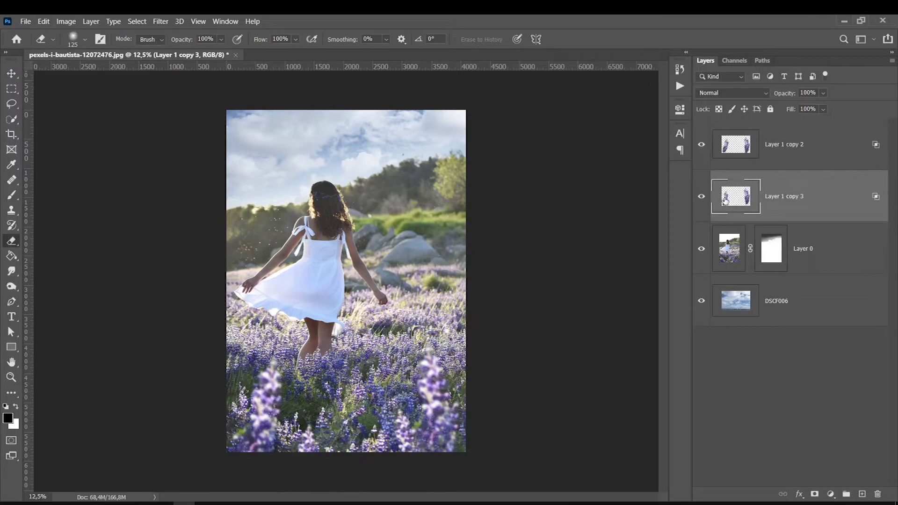
key(ctrl+j)
key(ctrl+t)
mouse_move(286, 411)
mouse_down()
mouse_move(68, 198)
mouse_move(120, 259)
mouse_move(136, 258)
mouse_up()
key(Return)
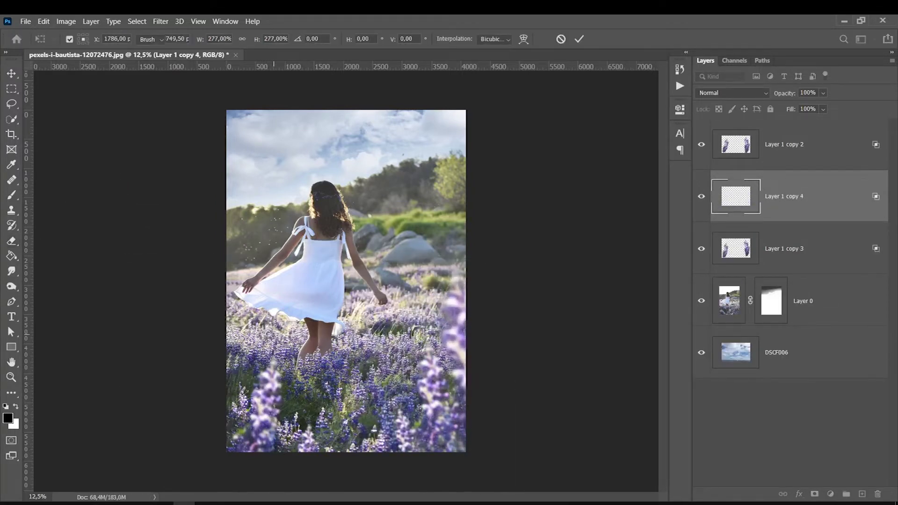
key(Delete)
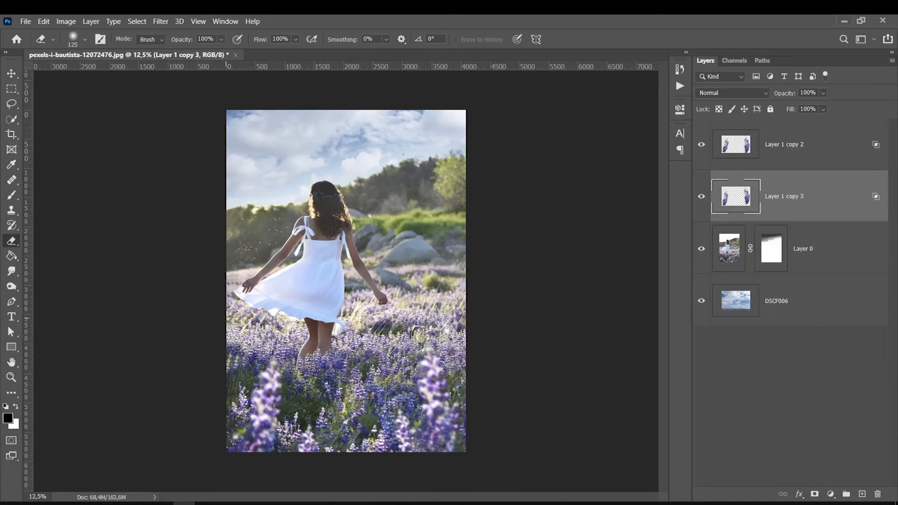
Step: Lasso a rounded patch of lupines in the lower-right part of the field and copy it from Layer 0 to a new layer
key(alt+bracketright)
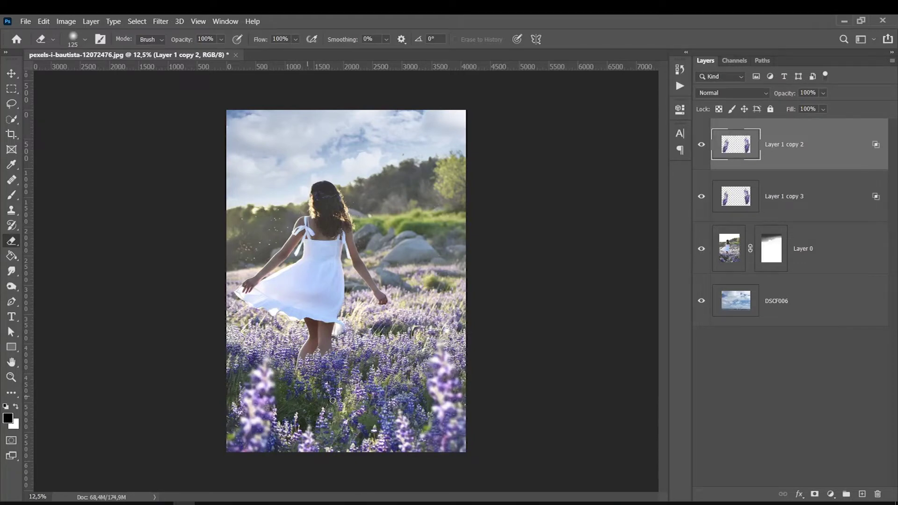
key(l)
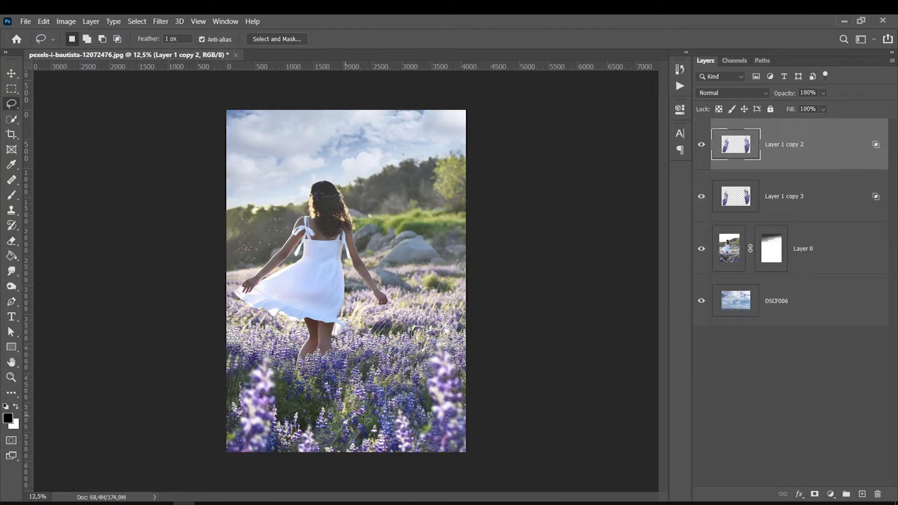
mouse_move(378, 365)
mouse_down()
mouse_move(358, 400)
mouse_move(428, 415)
mouse_move(403, 358)
mouse_up()
click(732, 251)
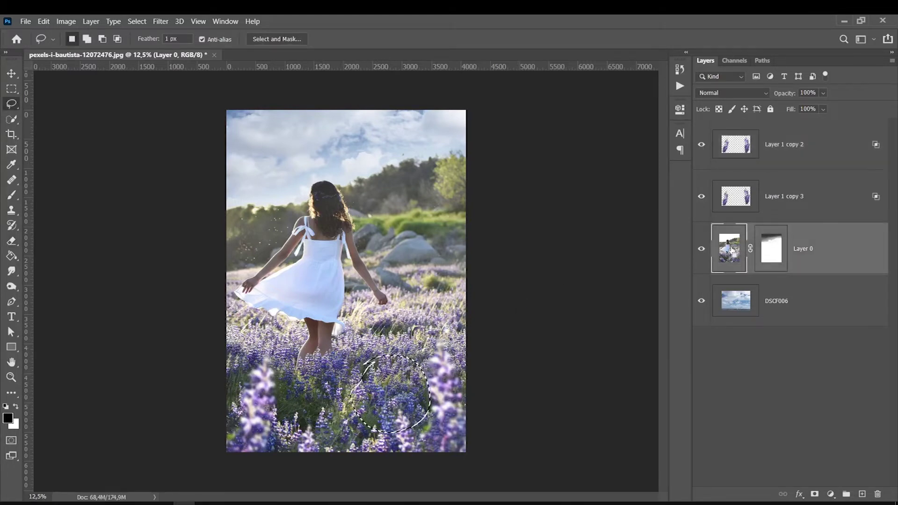
key(ctrl+j)
Step: Move the copied lupine patch over the sparse green area below the woman's legs
key(ctrl+t)
drag(366, 408, 281, 402)
key(Return)
key(l)
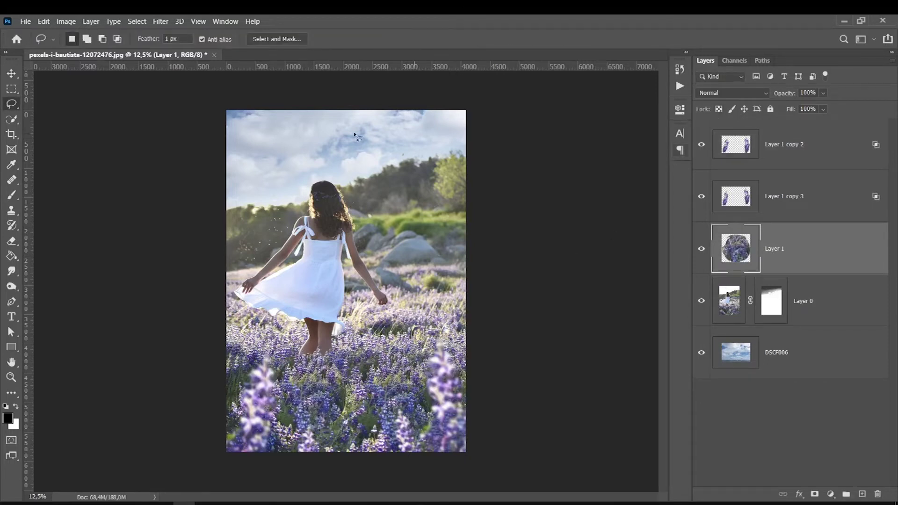
Step: Soften the upper edge of the lupine patch with a size 200 Eraser
click(11, 241)
key(bracketright)
key(bracketright)
drag(293, 356, 276, 379)
Step: Split the Blend If dark sliders of the lupine patch layer, taking This Layer to about 90 and Underlying Layer to 39
double_click(776, 259)
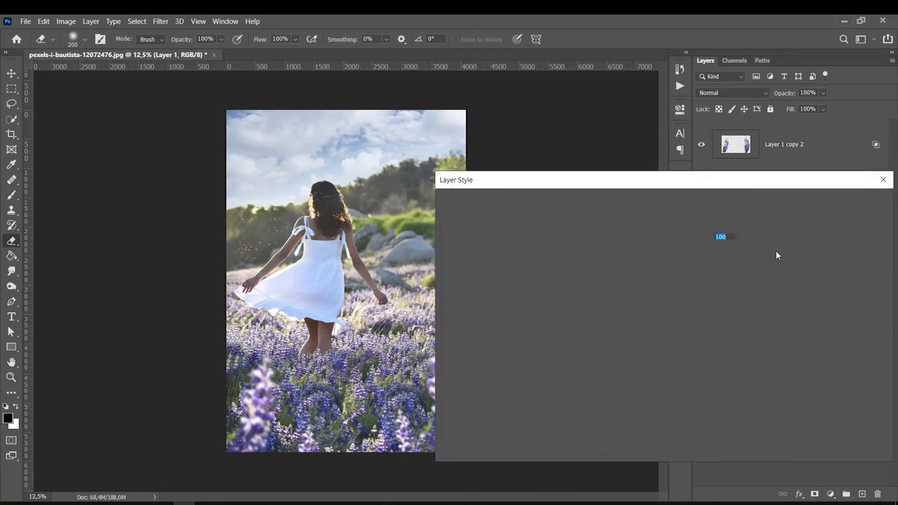
drag(610, 413, 638, 391)
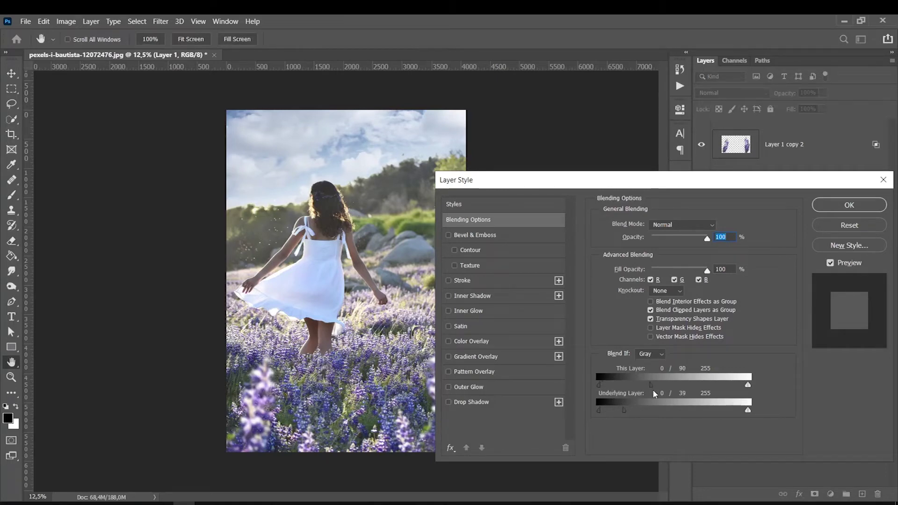
click(849, 204)
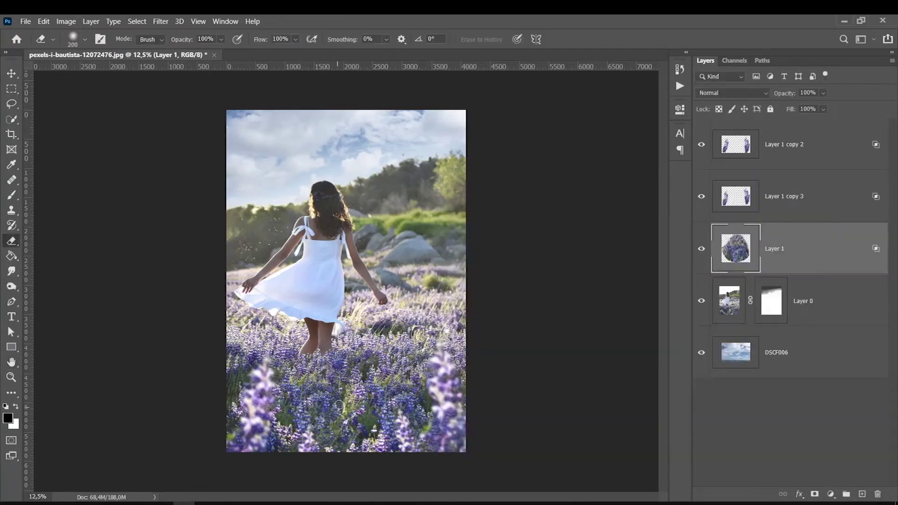
Step: Erase the lower edge and parts of the middle of the lupine patch to blend it into the field
scroll(317, 426, up, 2)
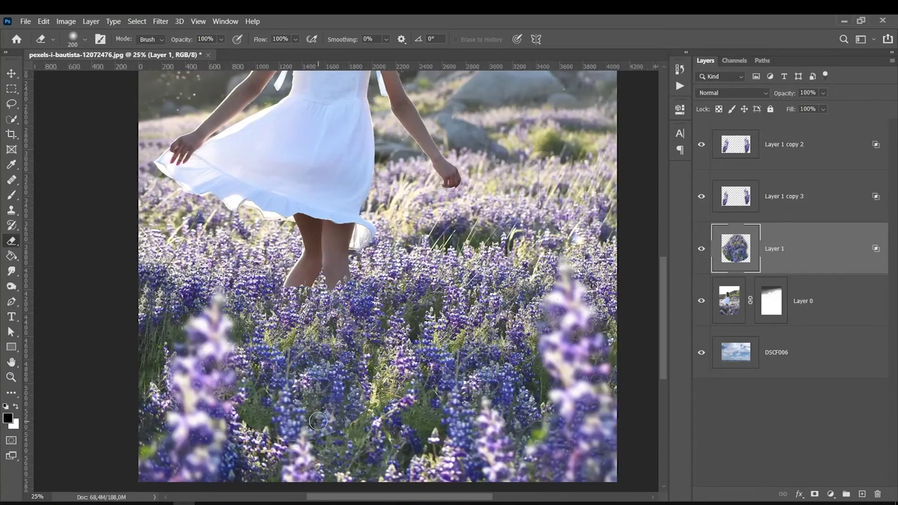
mouse_move(295, 442)
mouse_down()
mouse_move(254, 423)
mouse_move(245, 407)
mouse_up()
mouse_move(311, 405)
mouse_down()
mouse_move(236, 406)
mouse_move(258, 421)
mouse_move(311, 404)
mouse_move(393, 396)
mouse_move(355, 403)
mouse_up()
Step: Set the lupine patch layer's blend mode to Lighten and compare the image with the layer hidden and shown
click(732, 92)
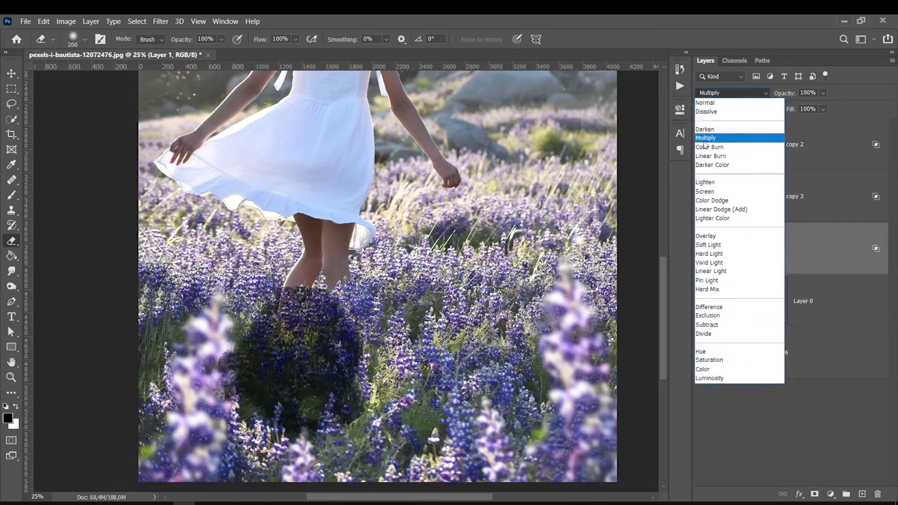
click(707, 184)
click(700, 257)
click(700, 256)
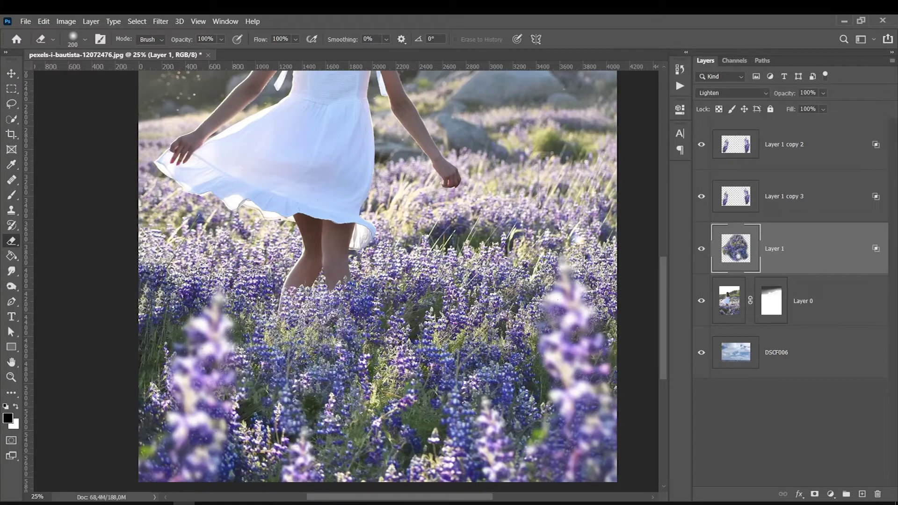
Step: Erase more of the lupine patch near the legs and along its lower edge, comparing the image with the layer hidden and shown
key(bracketright)
key(bracketright)
mouse_move(283, 327)
mouse_down()
mouse_move(314, 331)
mouse_move(326, 309)
mouse_move(277, 311)
mouse_up()
click(701, 248)
click(701, 249)
key(bracketleft)
click(276, 414)
click(302, 420)
key(ctrl+0)
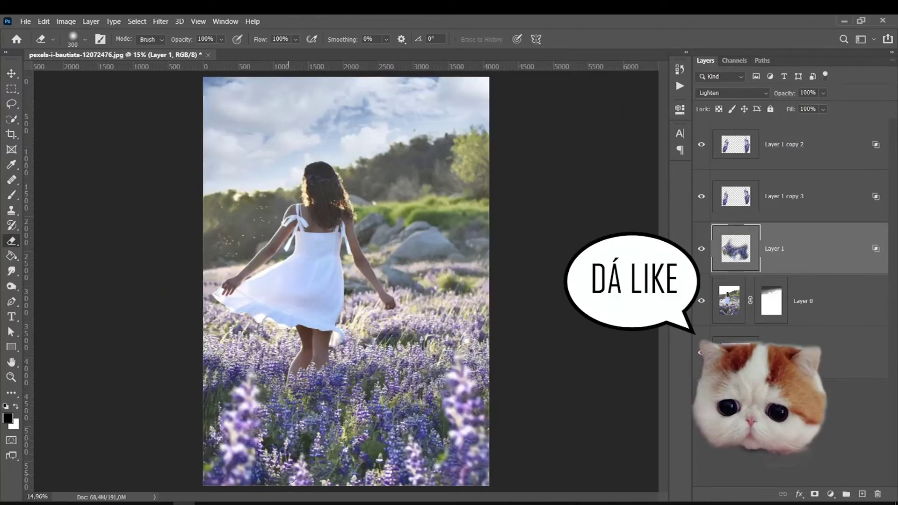
click(702, 250)
click(701, 250)
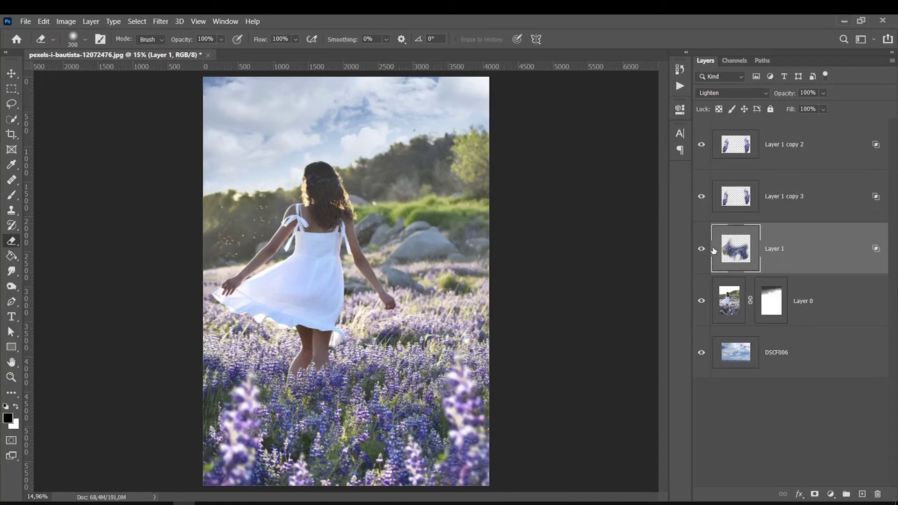
Step: Add a new layer above Layer 1 copy 2 and set the brush colour to pale blue #e4efff, sampled from the sky
click(779, 146)
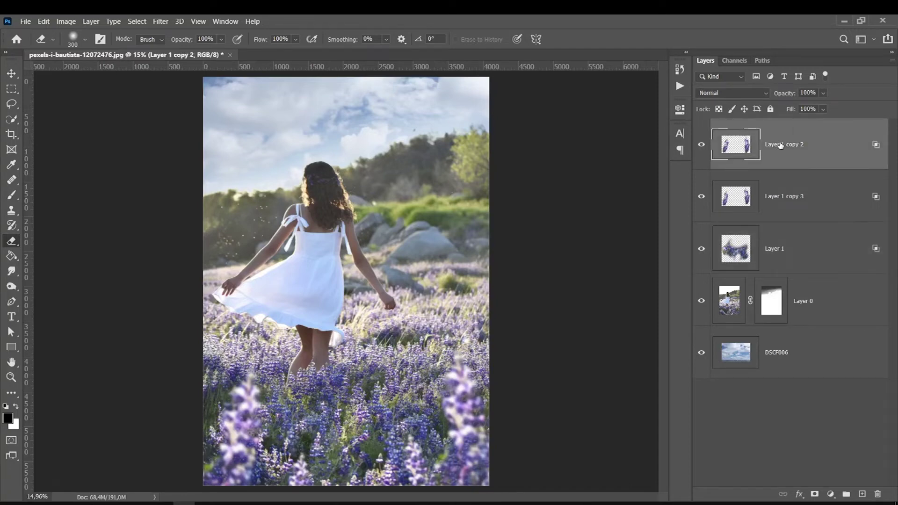
key(ctrl+shift+alt+n)
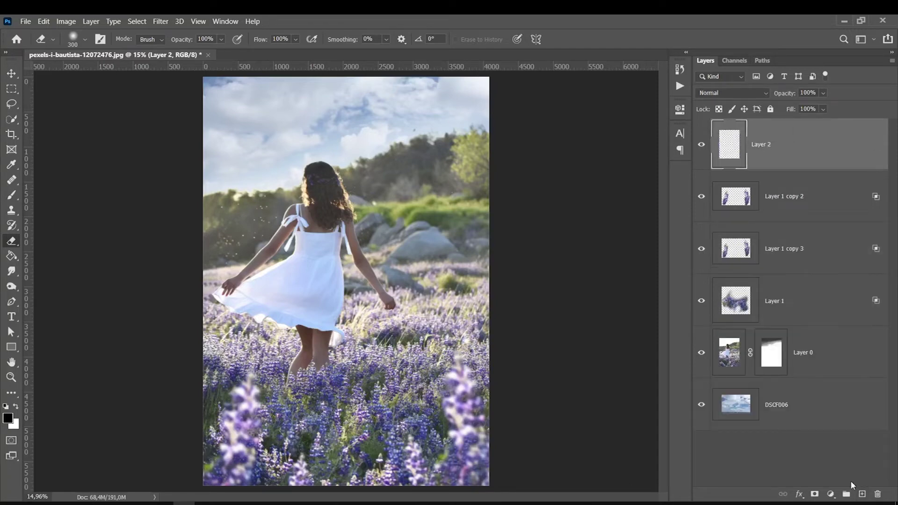
click(12, 194)
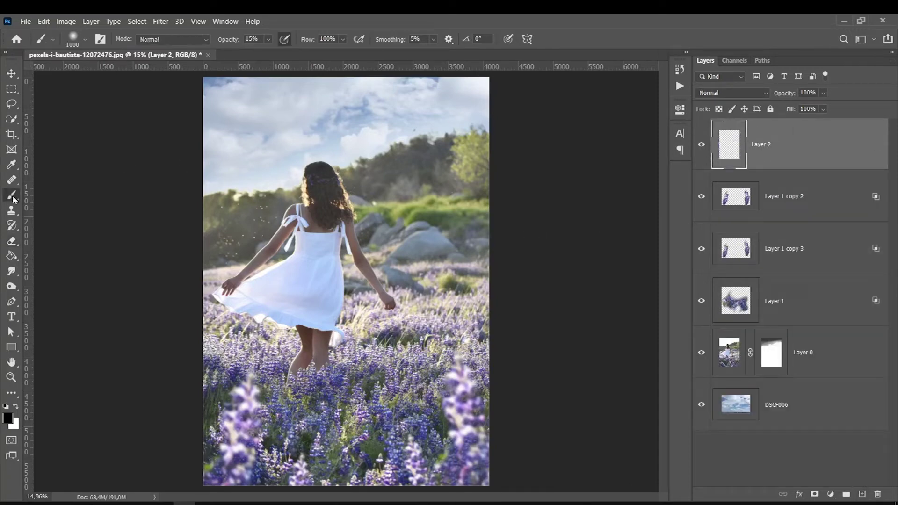
click(16, 406)
click(7, 418)
click(265, 111)
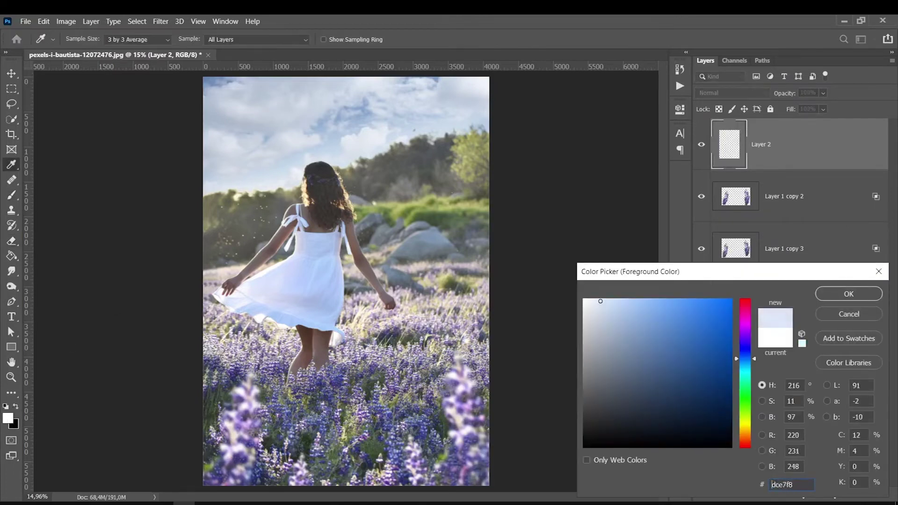
click(837, 295)
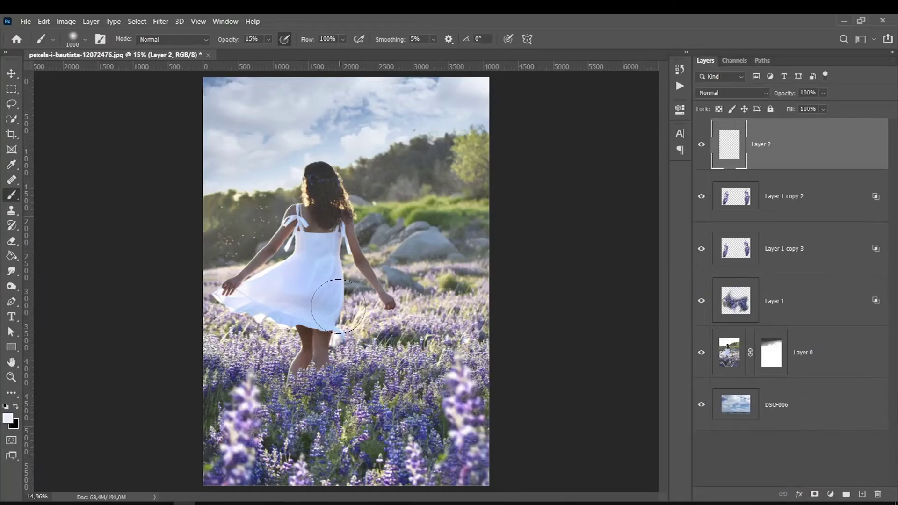
Step: Paint a soft glow over the upper-left sky of the photo with a 5000 px brush at 100% opacity
right_click(301, 282)
drag(380, 256, 387, 257)
click(736, 135)
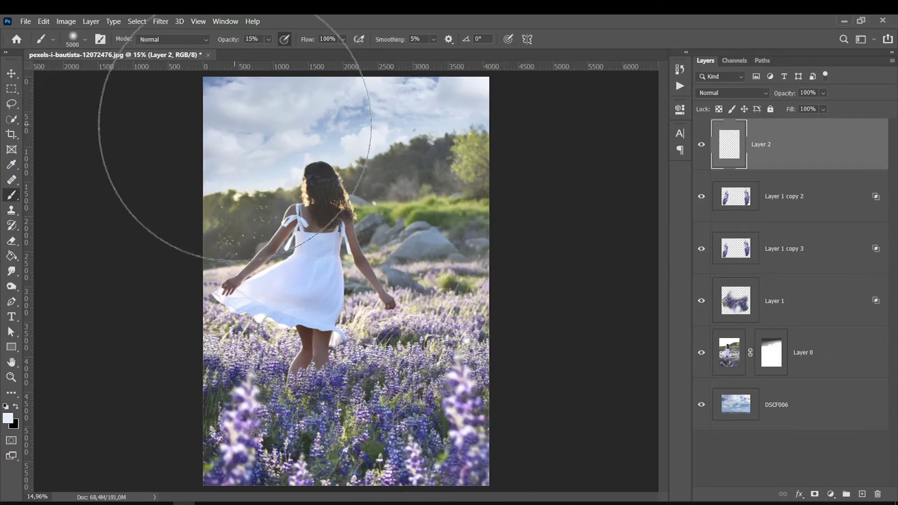
key(0)
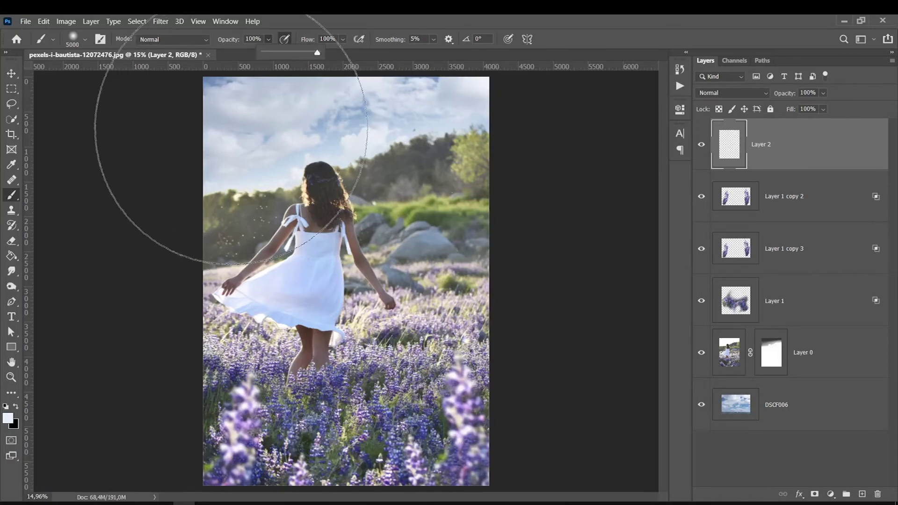
click(234, 120)
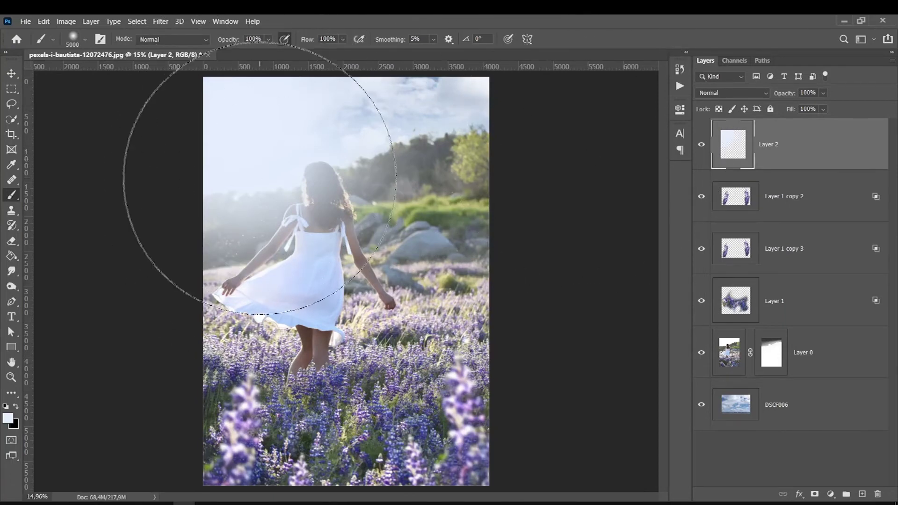
Step: Reduce the brush size to 2600 px and set the glow layer's blend mode to Hard Light
right_click(324, 230)
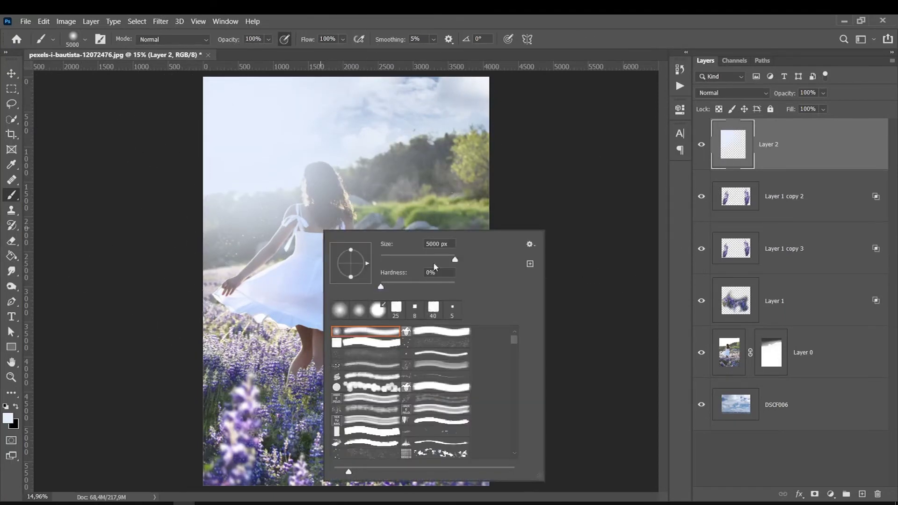
click(606, 175)
key(bracketleft)
key(bracketleft)
key(bracketleft)
key(bracketleft)
key(bracketleft)
key(bracketleft)
key(bracketleft)
key(bracketleft)
key(bracketleft)
key(bracketleft)
key(bracketleft)
key(bracketleft)
key(bracketleft)
key(bracketleft)
key(bracketleft)
key(bracketleft)
key(bracketleft)
key(bracketleft)
key(bracketleft)
key(bracketleft)
key(bracketleft)
click(732, 92)
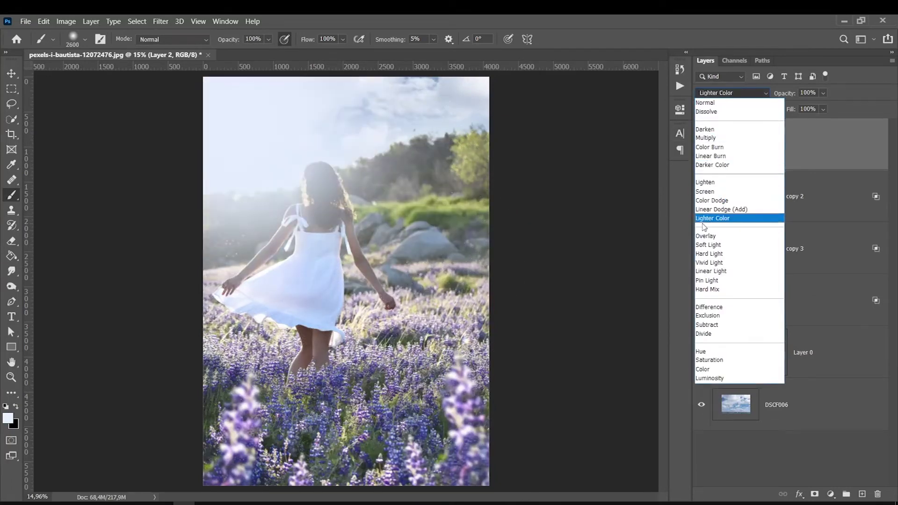
click(706, 253)
Step: Transform the glow layer, shifting it up and to the left so the light comes from the photo's upper-left corner
key(ctrl+t)
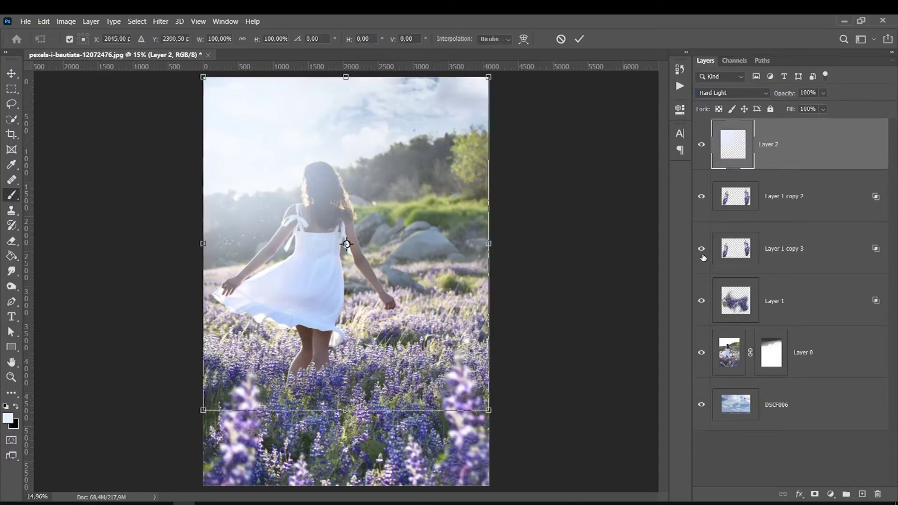
drag(270, 350, 229, 282)
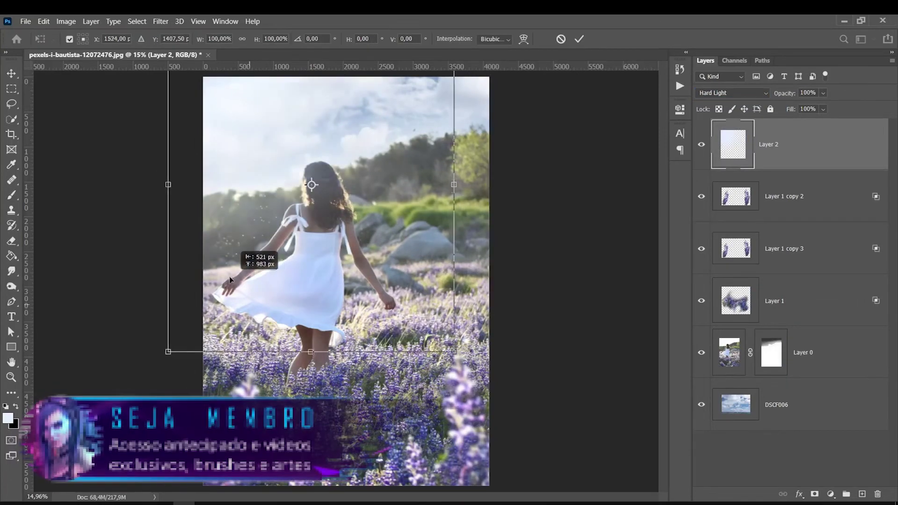
mouse_move(466, 364)
mouse_down()
mouse_move(517, 427)
mouse_move(385, 287)
mouse_move(470, 370)
mouse_up()
mouse_move(244, 304)
mouse_down()
mouse_move(198, 257)
mouse_move(229, 264)
mouse_up()
key(Return)
key(b)
Step: Colorize the glow layer orange with Hue/Saturation, using strong saturation and slightly reduced lightness
click(65, 22)
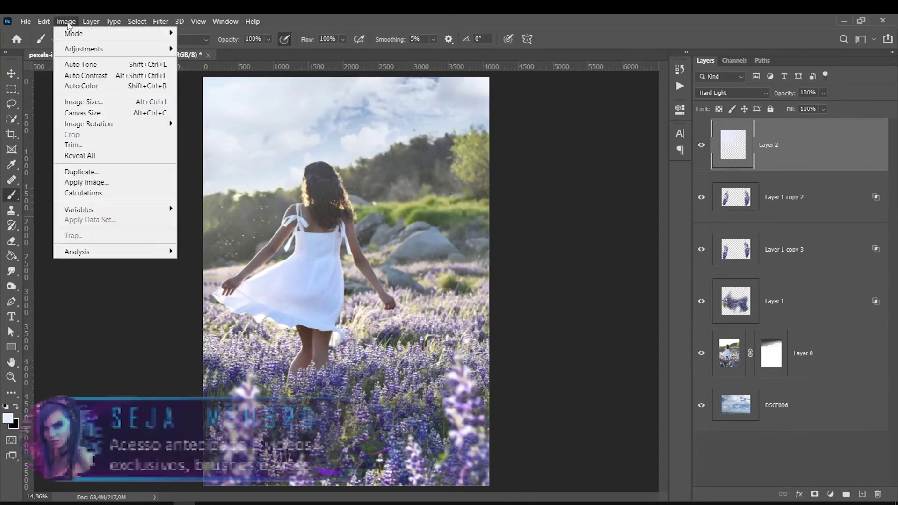
mouse_move(73, 49)
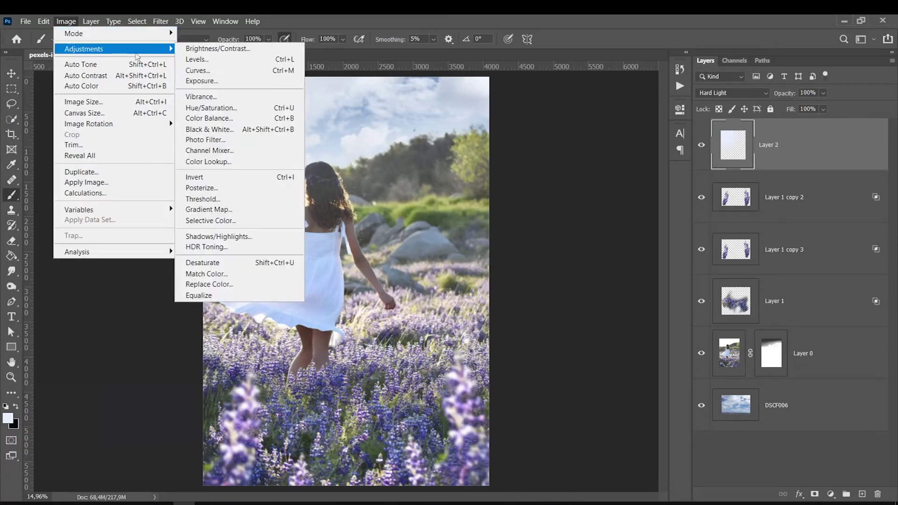
click(194, 108)
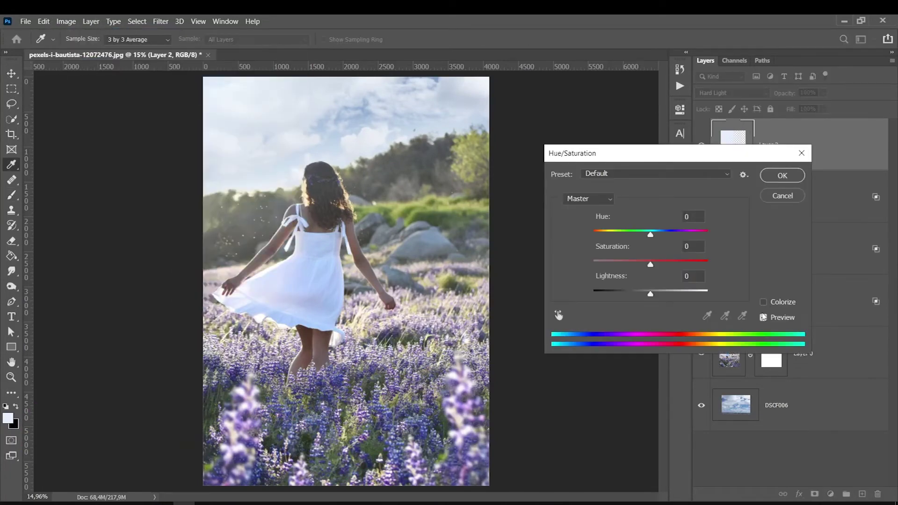
click(763, 302)
drag(622, 266, 698, 265)
drag(650, 294, 632, 297)
drag(662, 234, 602, 235)
drag(630, 294, 632, 295)
click(781, 175)
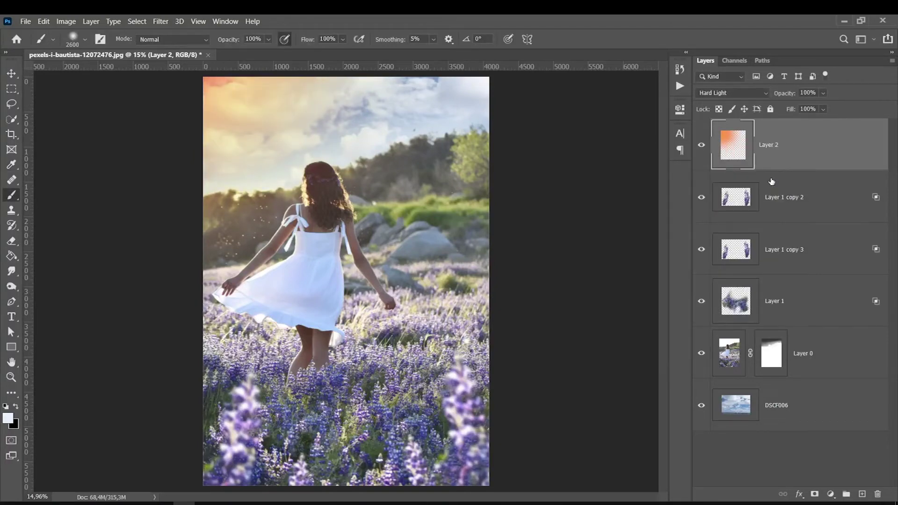
Step: Scale the orange glow layer up to about 124.5% and shift it toward the photo's left edge
key(ctrl+t)
mouse_move(448, 361)
mouse_down()
mouse_move(565, 436)
mouse_move(530, 408)
mouse_up()
drag(192, 346, 147, 340)
key(Return)
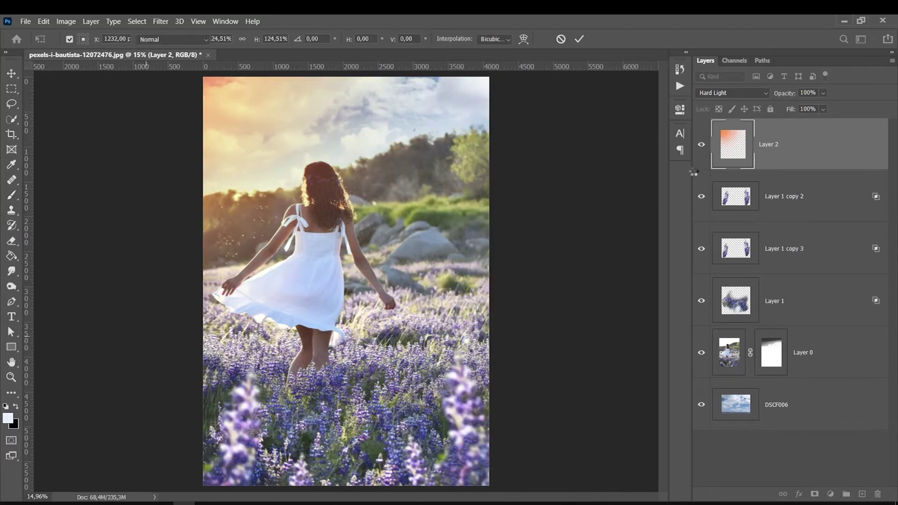
Step: Reduce the orange glow layer's Fill to 68%
click(823, 92)
mouse_move(817, 109)
mouse_down()
mouse_move(852, 99)
mouse_move(813, 124)
mouse_up()
click(823, 109)
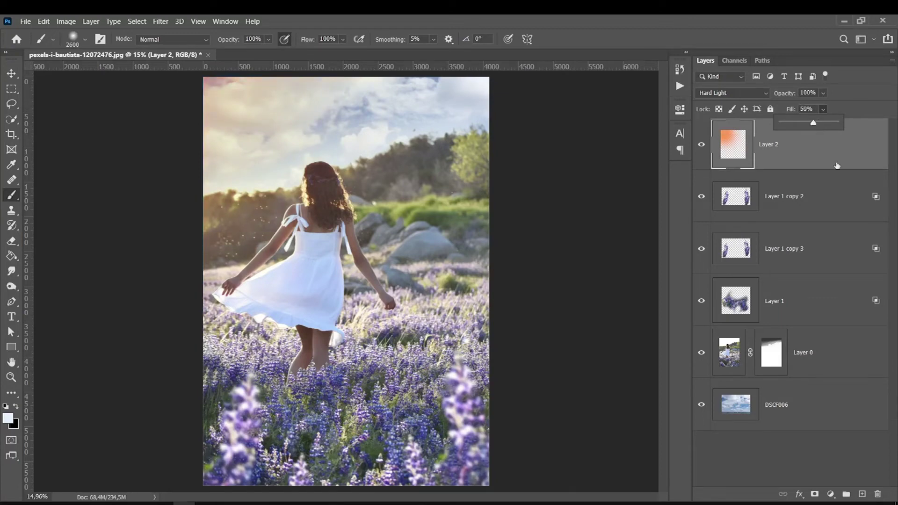
click(835, 148)
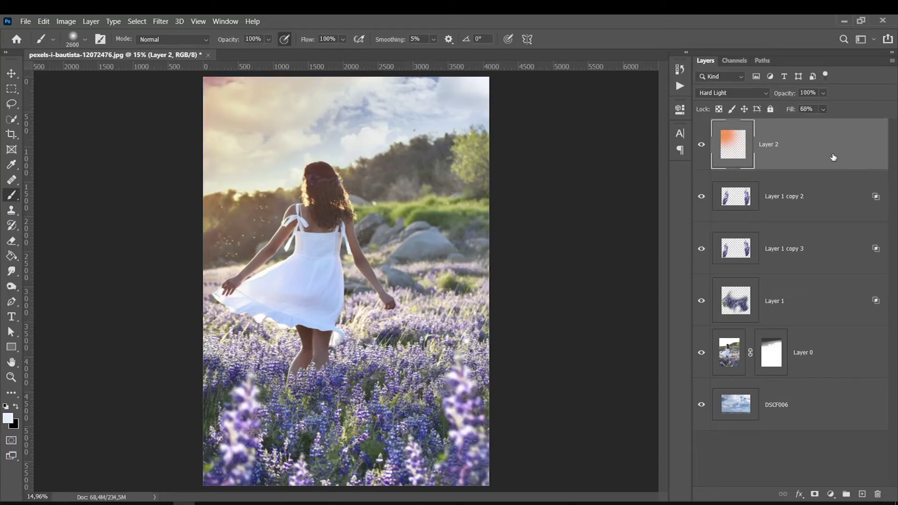
Step: Add a Curves adjustment layer and, in the Blue channel, raise the black point and slightly lower the white point
click(831, 495)
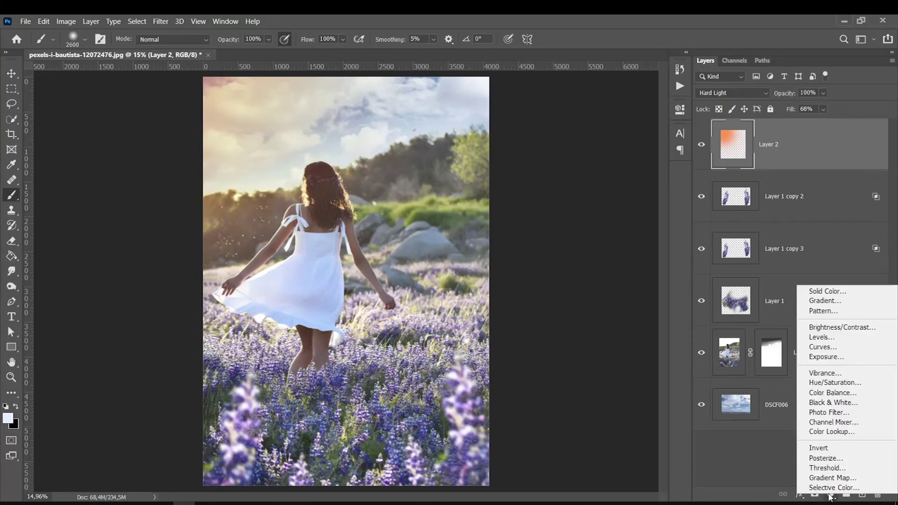
click(819, 347)
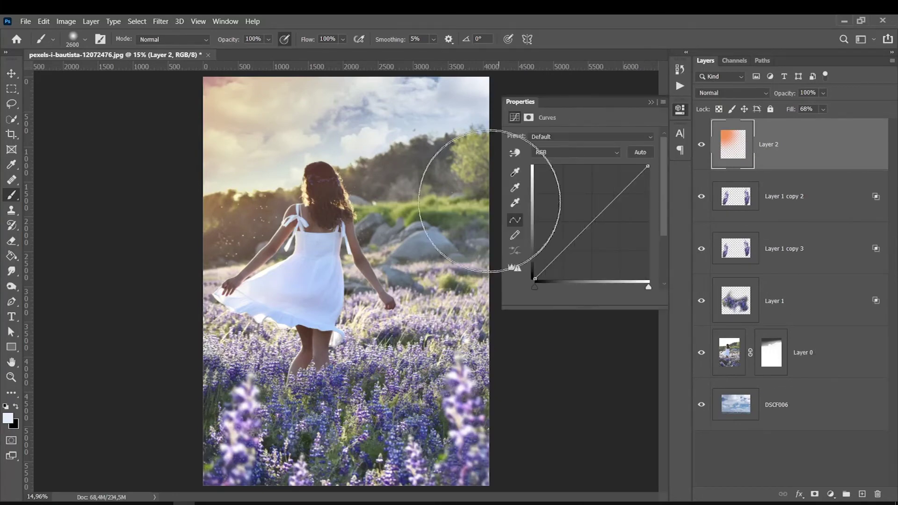
click(537, 154)
click(539, 189)
drag(534, 280, 533, 272)
drag(648, 165, 647, 167)
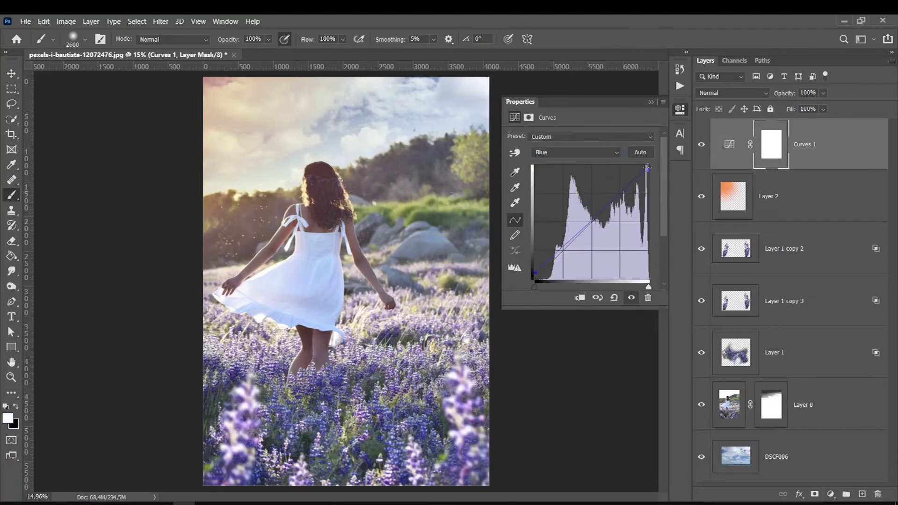
Step: Adjust the RGB curve with on-image sampling, darkening the bright tones, lifting the woman's back slightly and darkening the foreground flowers
click(550, 152)
click(542, 161)
click(515, 155)
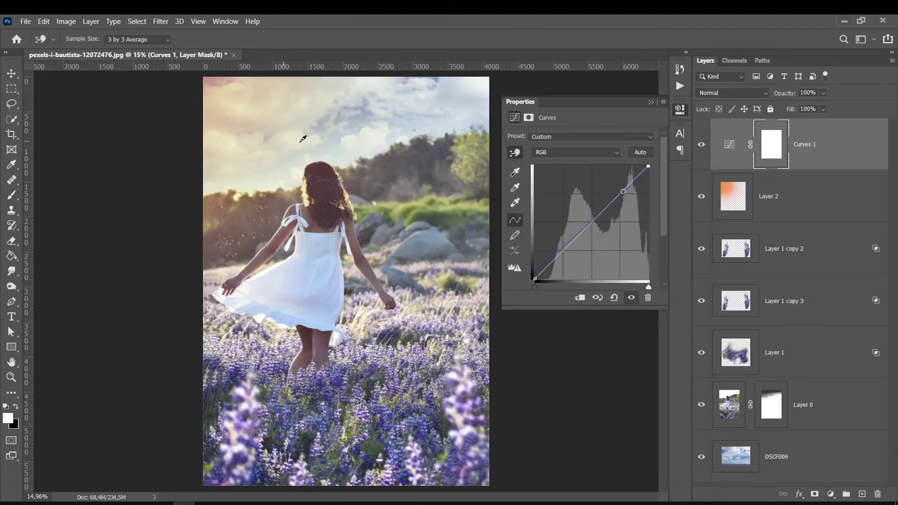
drag(309, 221, 309, 214)
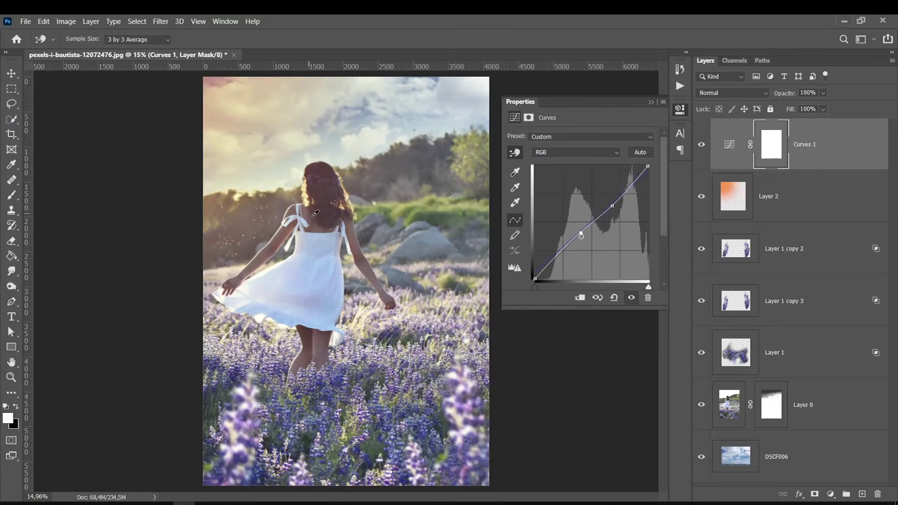
drag(374, 388, 374, 395)
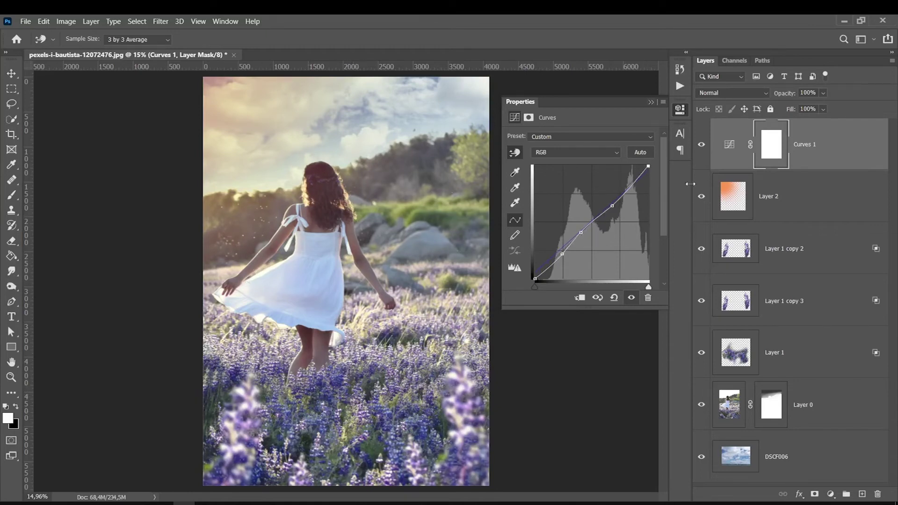
Step: Add a Color Balance adjustment layer and adjust the Shadows' yellow-blue and cyan-red balance
click(831, 494)
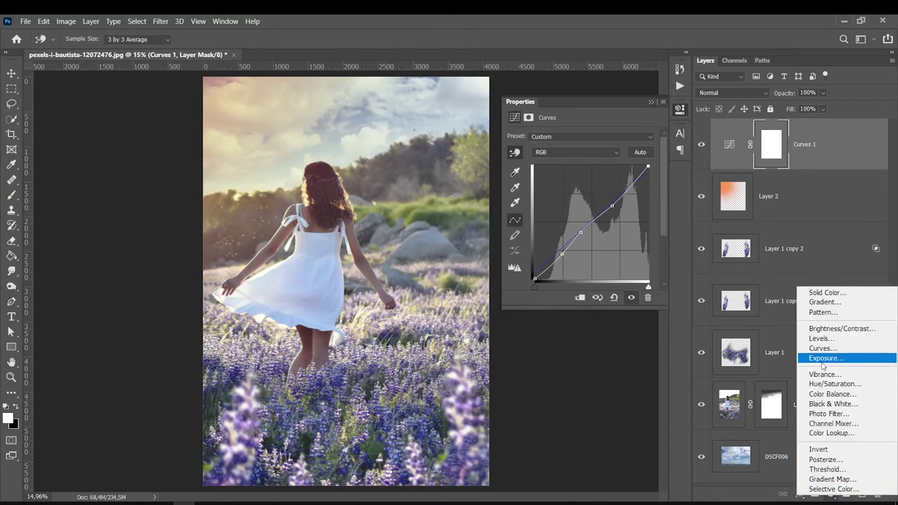
click(817, 395)
click(555, 138)
click(556, 138)
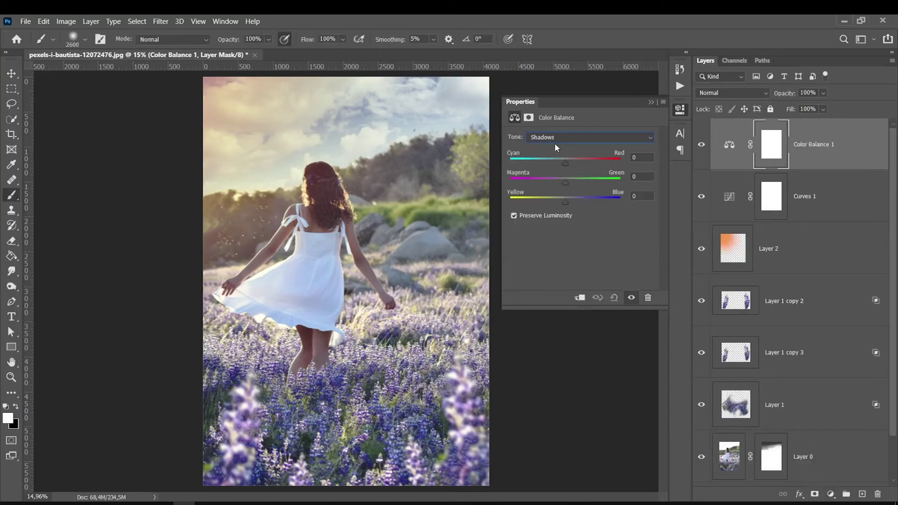
drag(574, 200, 568, 161)
Step: Set the Color Balance Highlights to +14 cyan-red and -13 yellow-blue
click(560, 137)
click(545, 160)
drag(565, 164, 575, 164)
drag(564, 200, 559, 202)
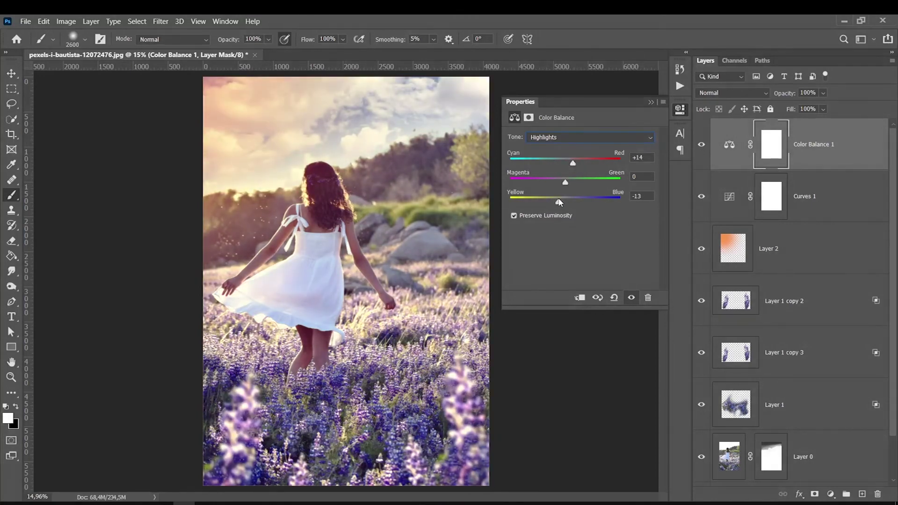
Step: Set the Color Balance Midtones to +7 cyan-red, +9 magenta-green and -5 yellow-blue
click(560, 137)
click(542, 153)
drag(565, 182, 571, 184)
drag(571, 165, 570, 165)
drag(563, 200, 562, 201)
Step: Add a Color Lookup adjustment layer using the Crisp_Warm.look 3D LUT
click(830, 493)
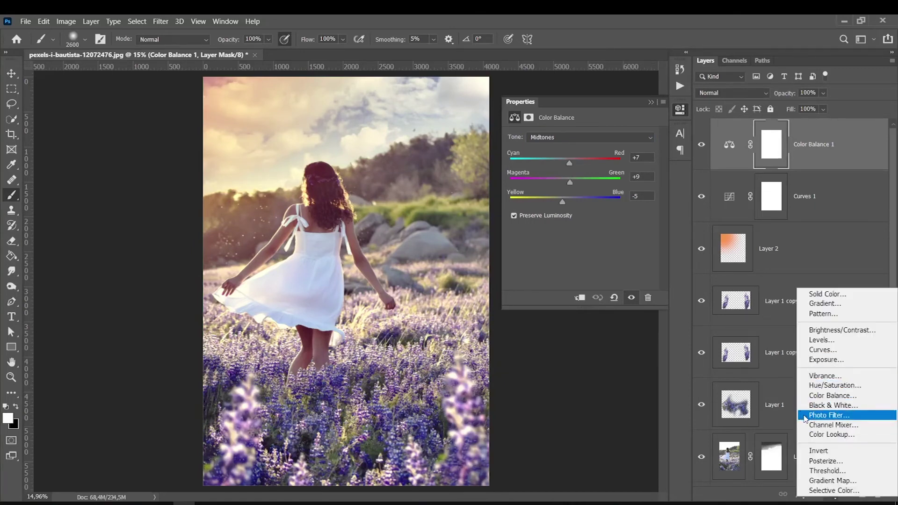
click(826, 434)
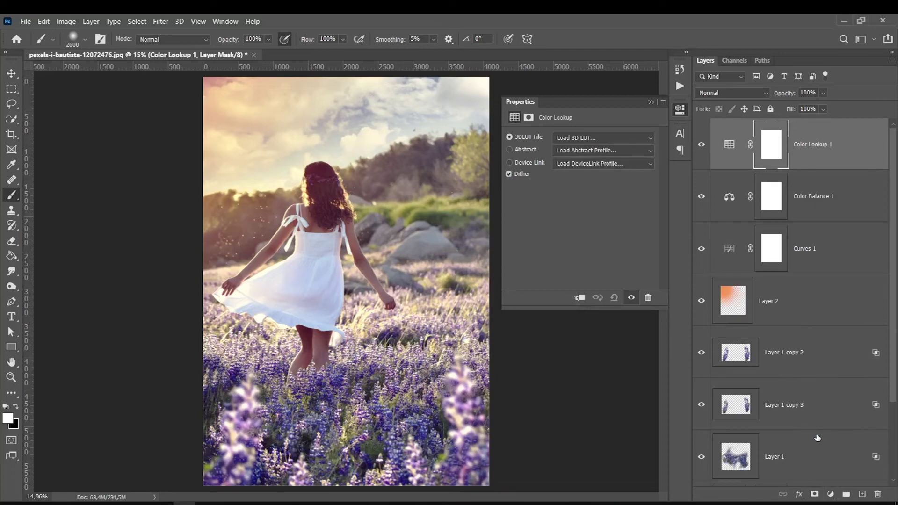
click(567, 138)
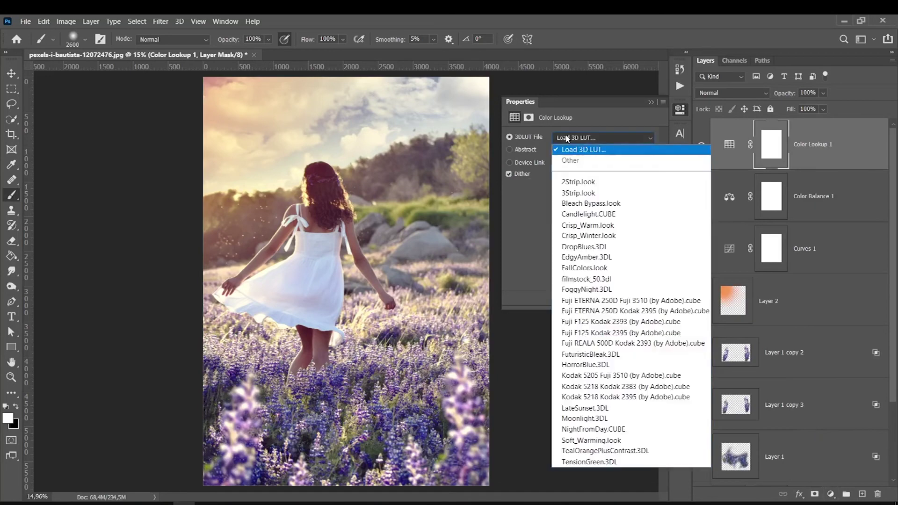
click(565, 227)
click(650, 102)
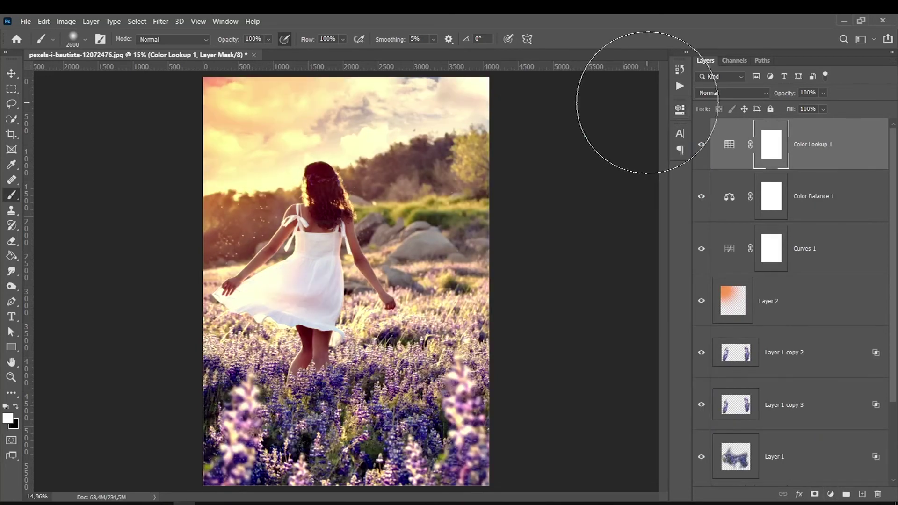
Step: Lower the Color Lookup layer's Fill to 26% and compare the image with the layer hidden and shown
click(823, 110)
drag(803, 123, 796, 122)
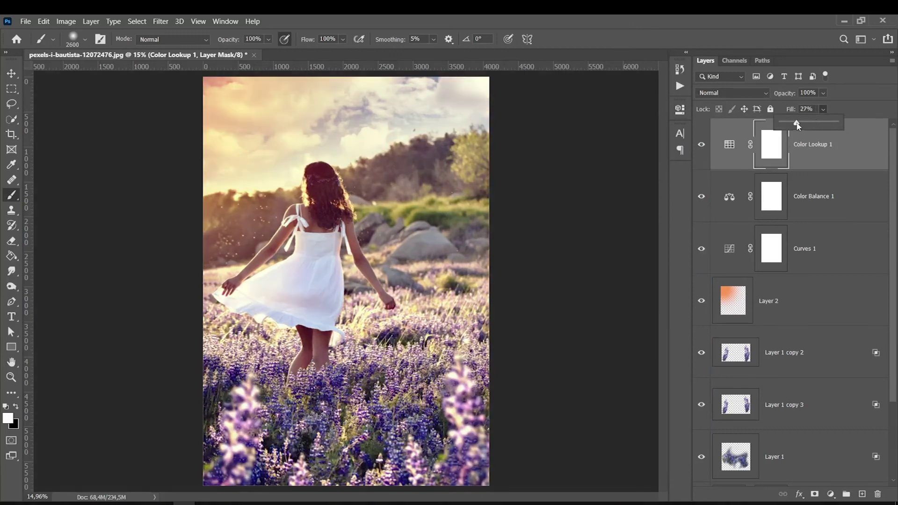
drag(796, 122, 800, 122)
click(702, 145)
click(703, 145)
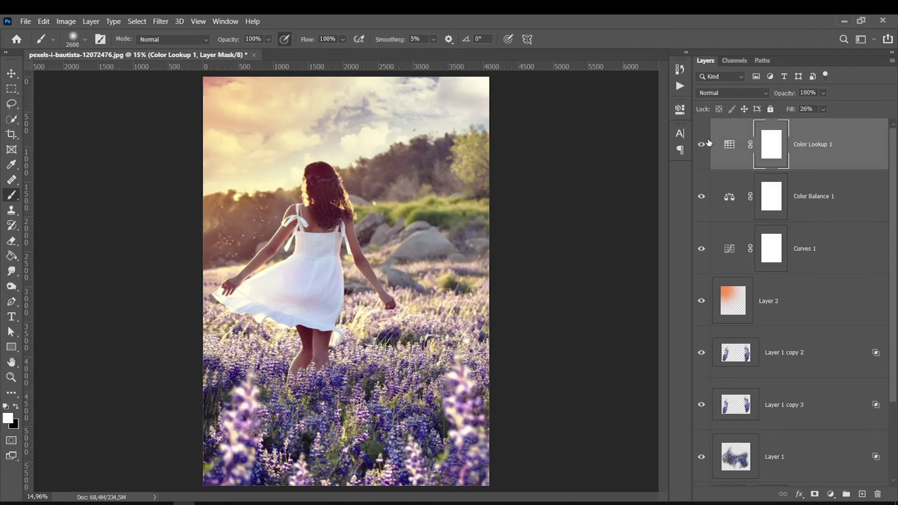
Step: Add an Exposure adjustment layer above Color Lookup 1 and set its Exposure to -0.17
click(830, 495)
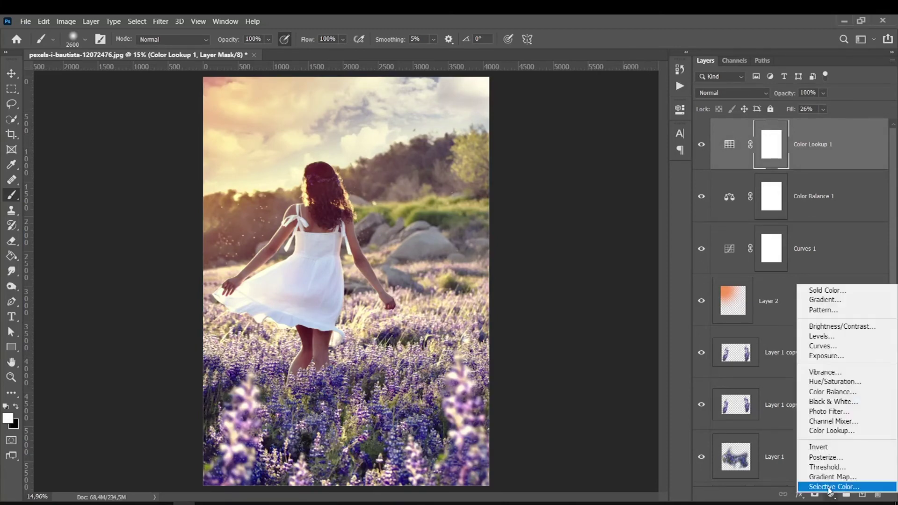
click(811, 356)
drag(581, 167, 579, 167)
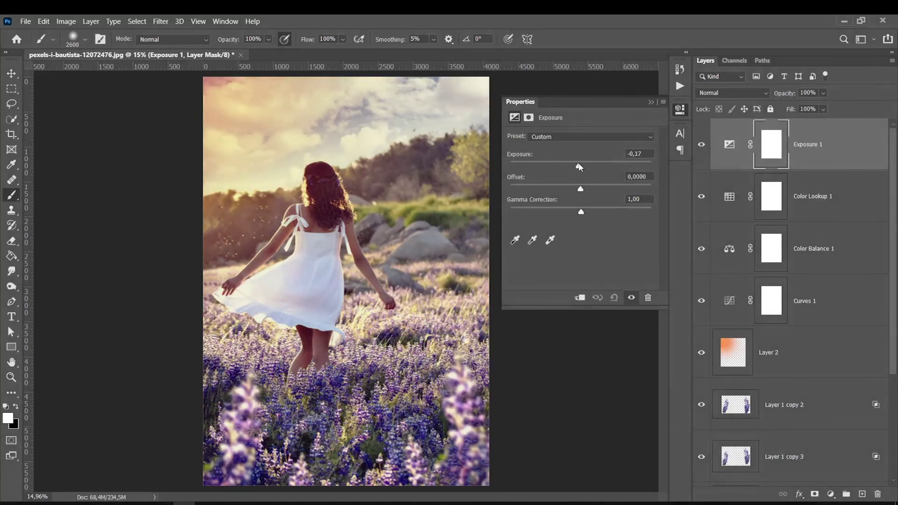
click(650, 103)
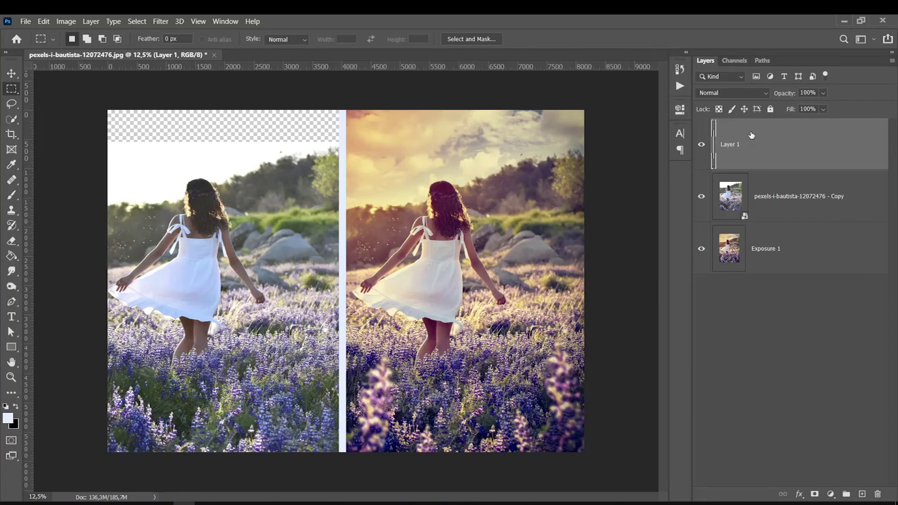
Step: Return to the earlier history state with separate layers and apply Gaussian Blur to the DSCF006 sky layer with a 9.6-pixel radius
click(679, 71)
drag(663, 248, 664, 91)
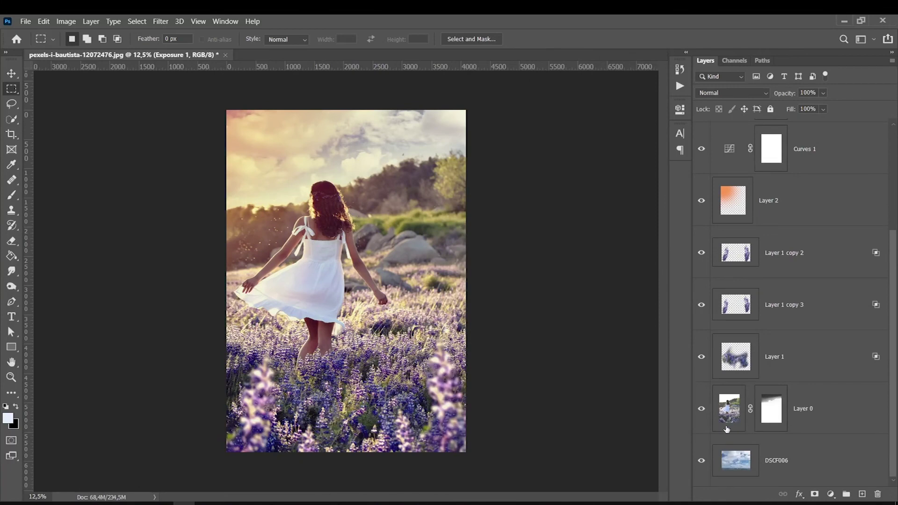
click(735, 461)
click(161, 21)
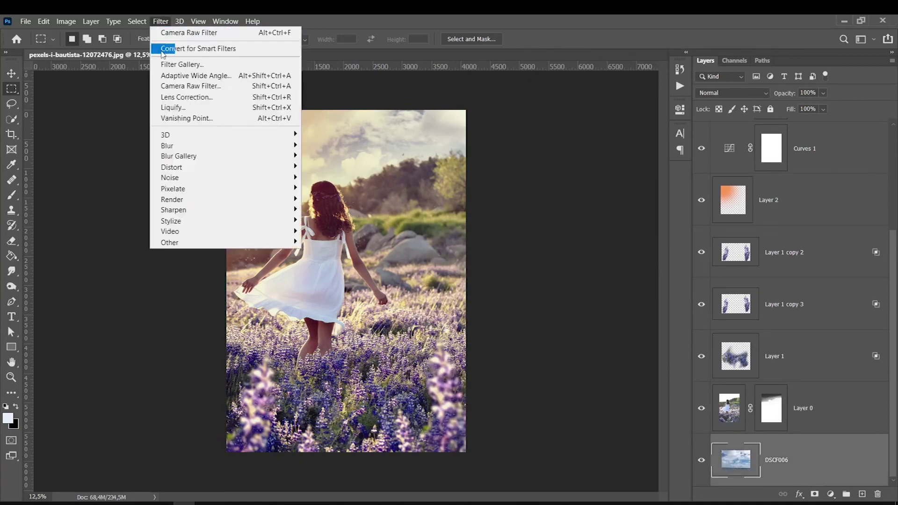
mouse_move(187, 146)
click(320, 190)
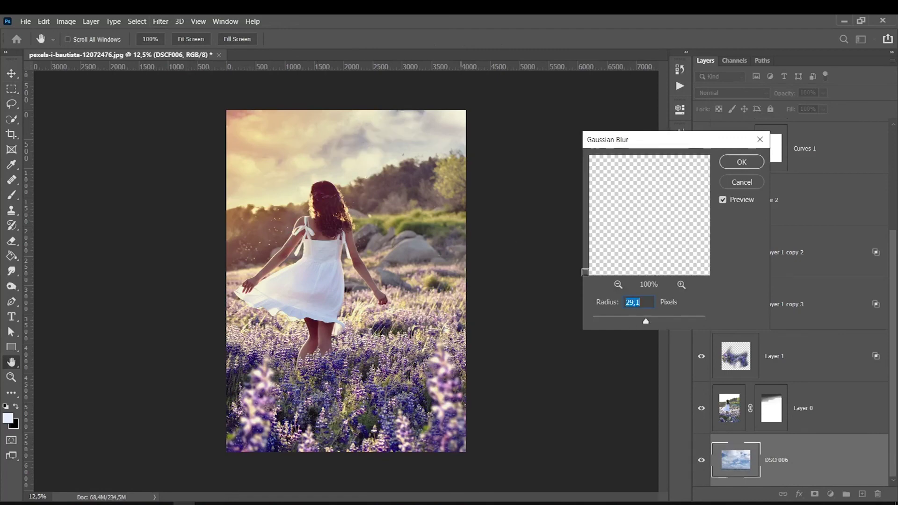
drag(628, 321, 632, 320)
key(Up)
key(Up)
key(Up)
key(Up)
key(Up)
key(Up)
key(Up)
key(Up)
key(Up)
key(Up)
key(Up)
key(Up)
key(Up)
key(Up)
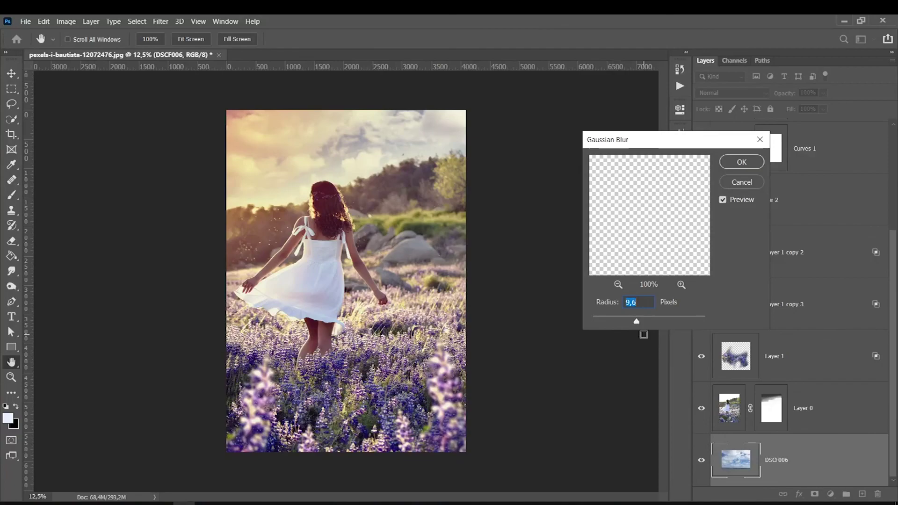